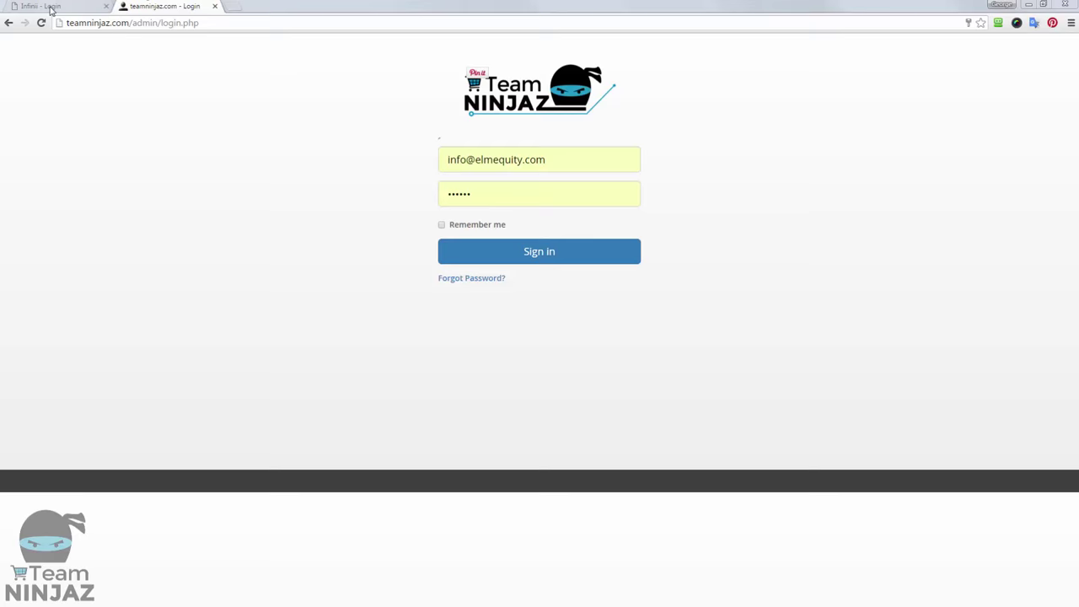
Log in to the INFINii back office and go to Partners > Partner Promo > Link & Media.
click(48, 7)
click(460, 439)
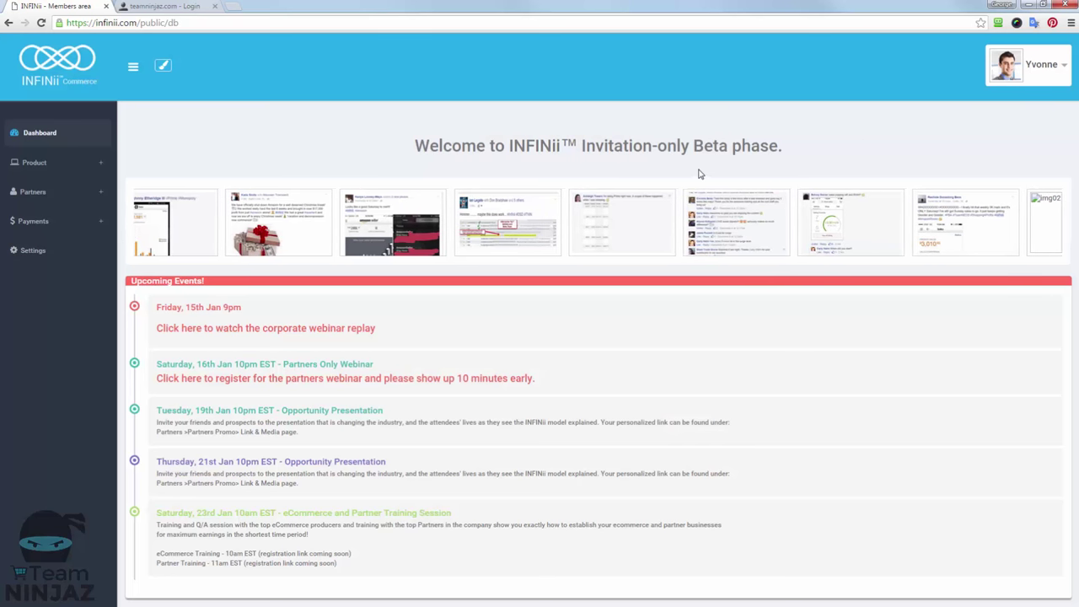
click(31, 192)
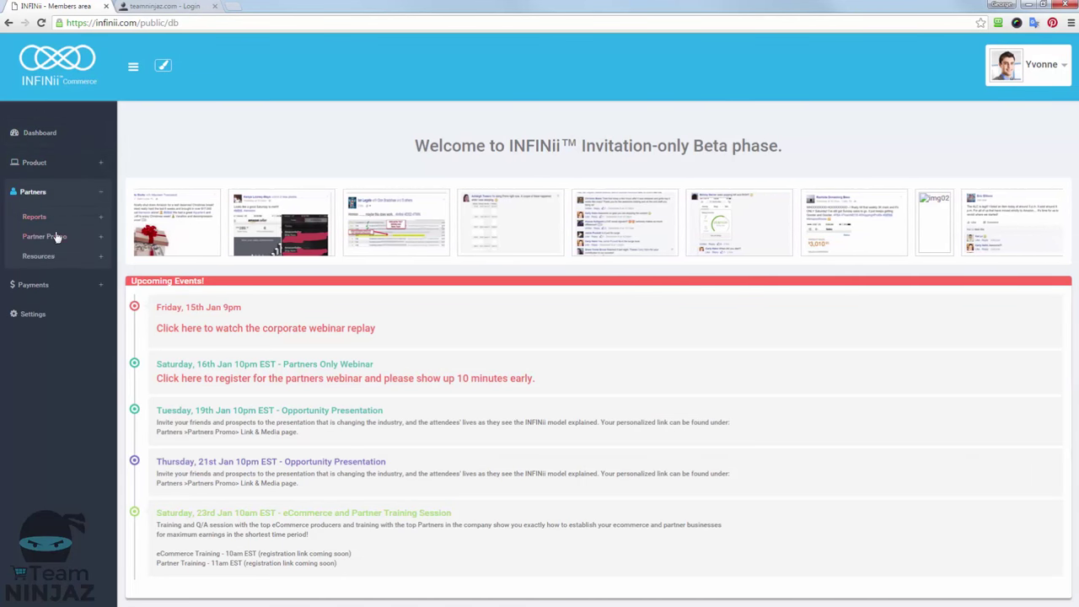
click(53, 238)
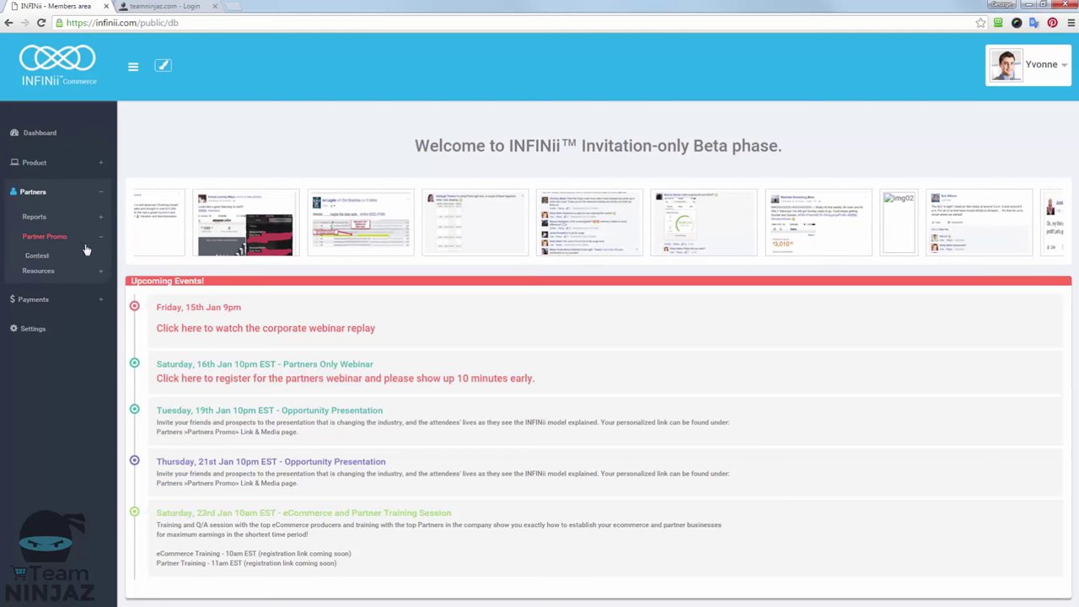
click(49, 276)
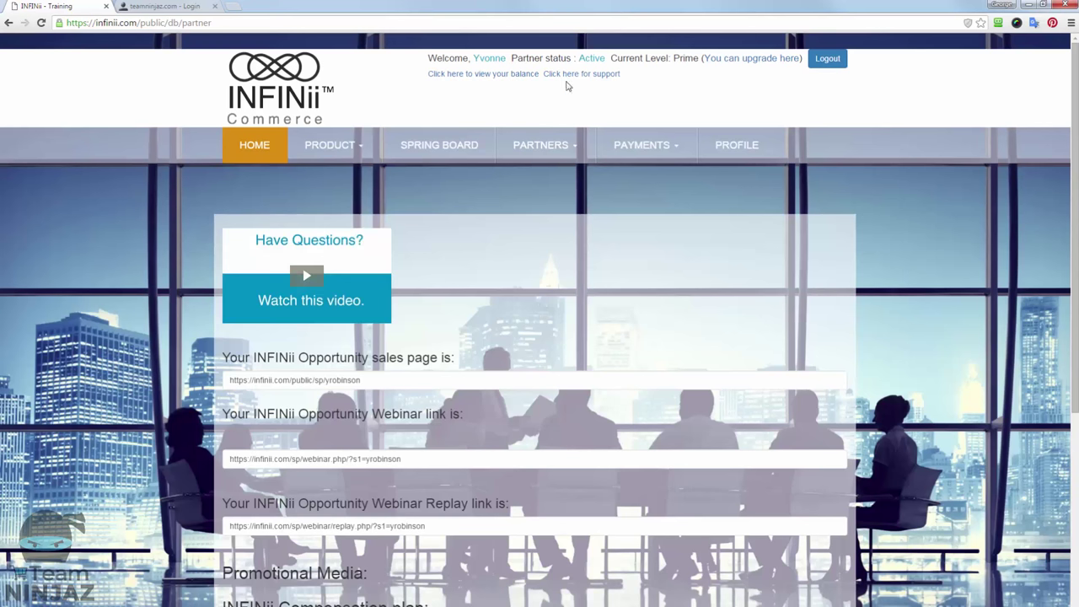
click(293, 380)
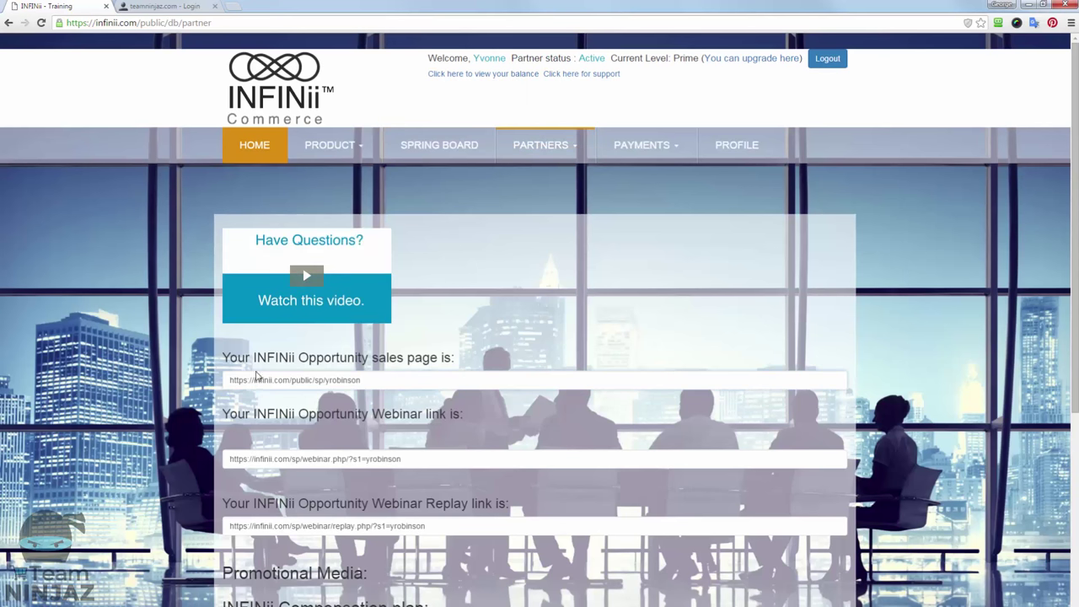
click(531, 149)
Select the personal Opportunity sales page link and copy it.
drag(222, 358, 452, 353)
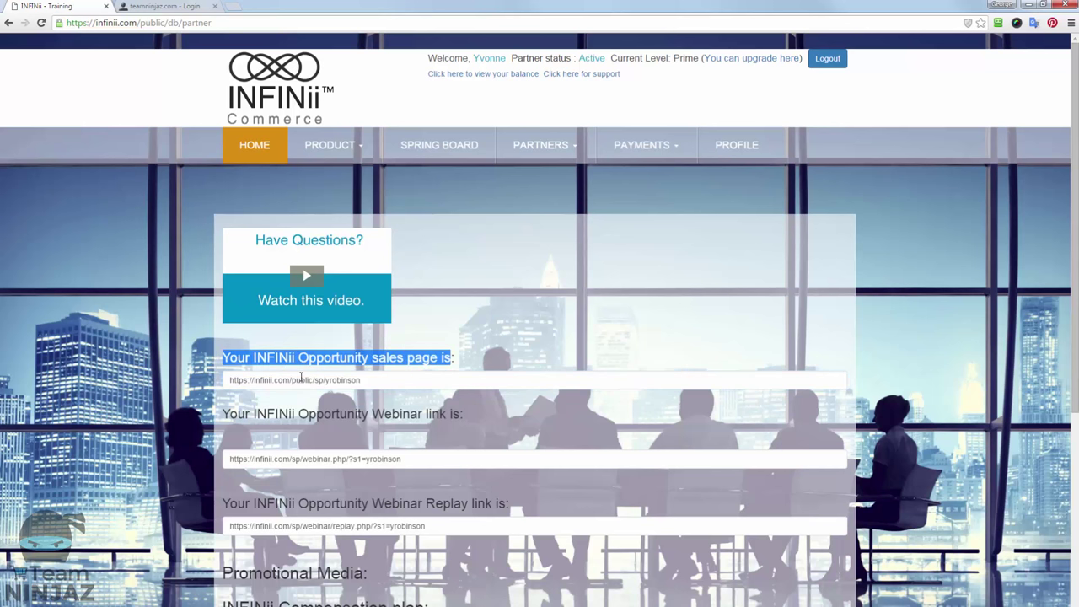
click(295, 378)
triple_click(300, 378)
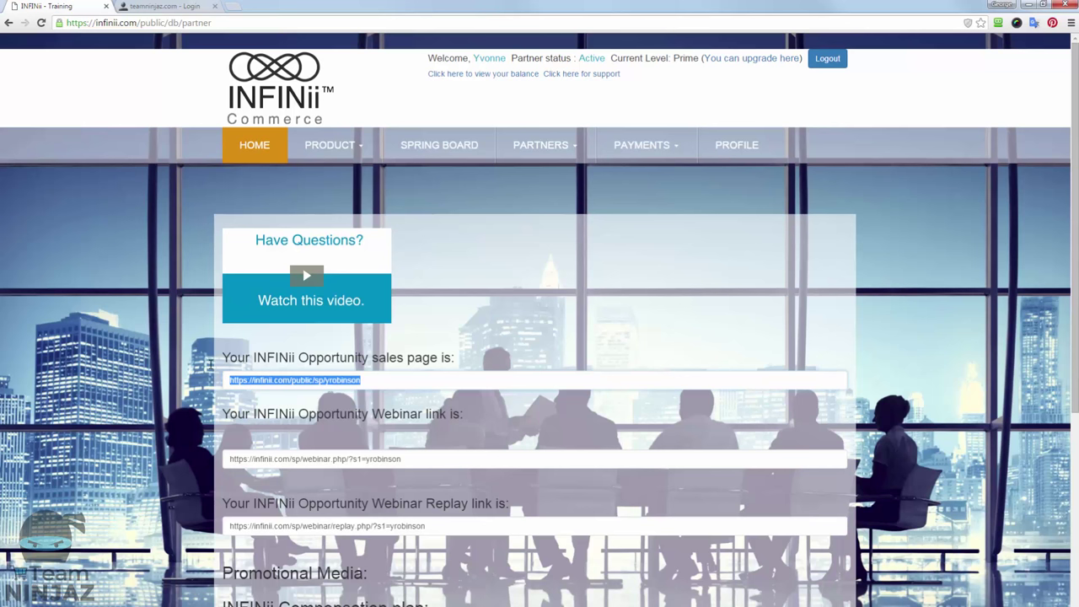
right_click(265, 380)
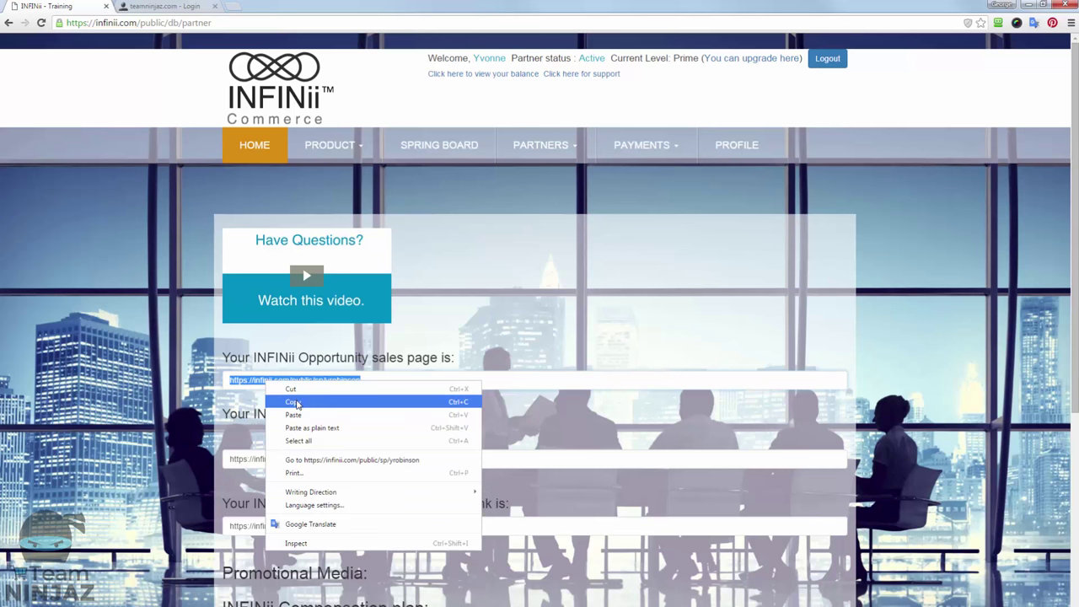
click(293, 402)
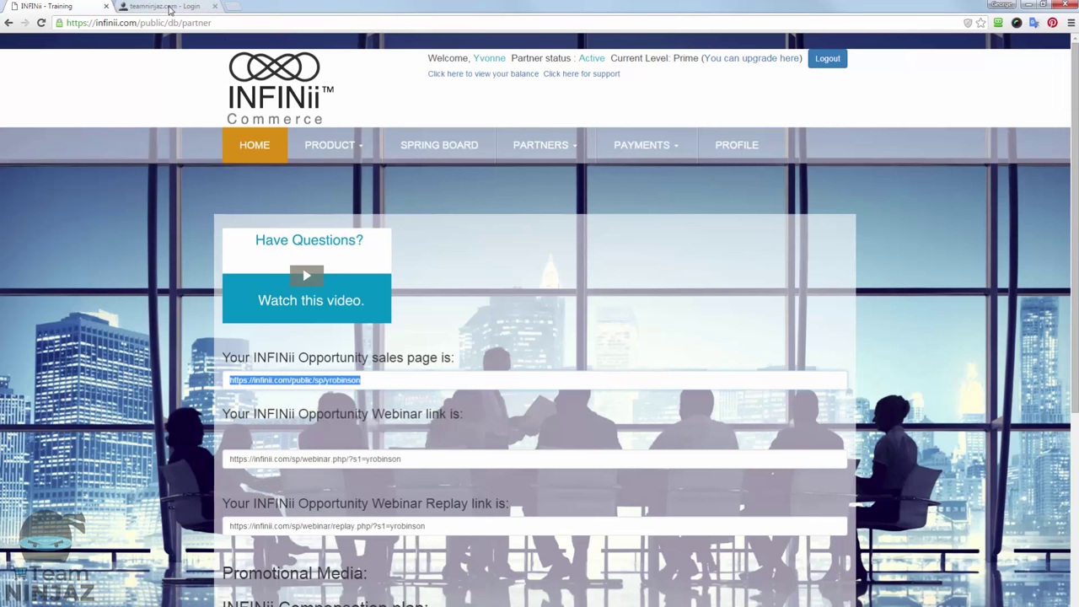
Sign in to Team Ninjaz, dismiss the welcome message and open personal info settings.
click(168, 8)
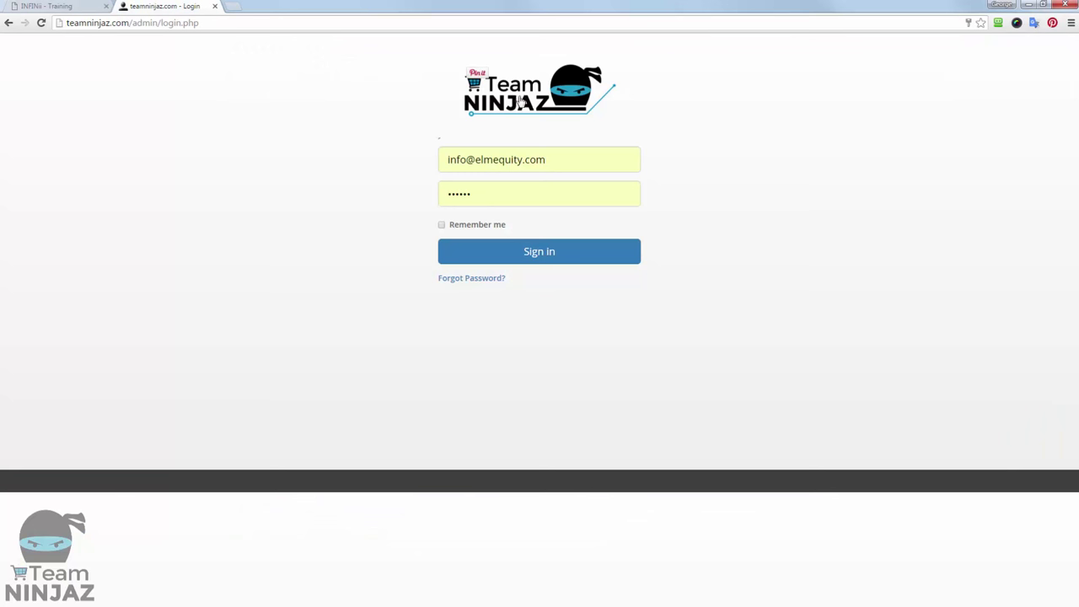
click(536, 254)
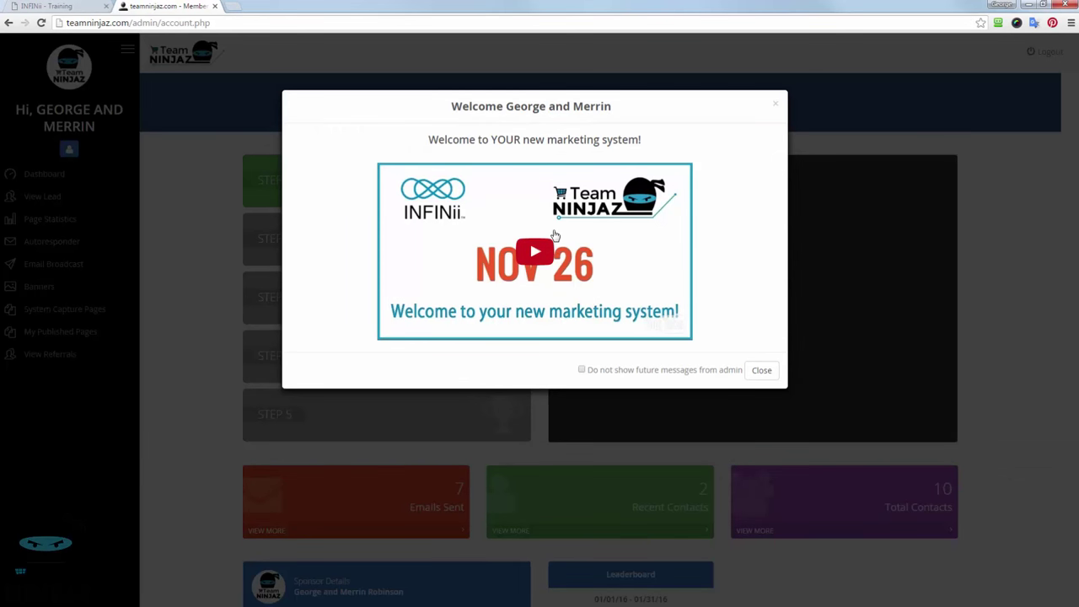
click(762, 372)
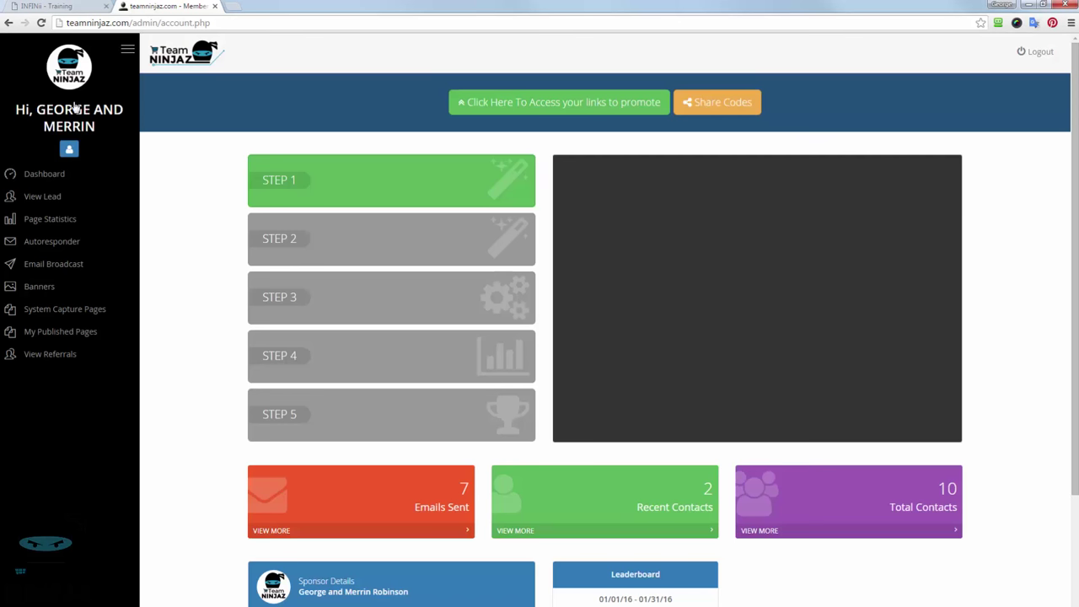
click(70, 151)
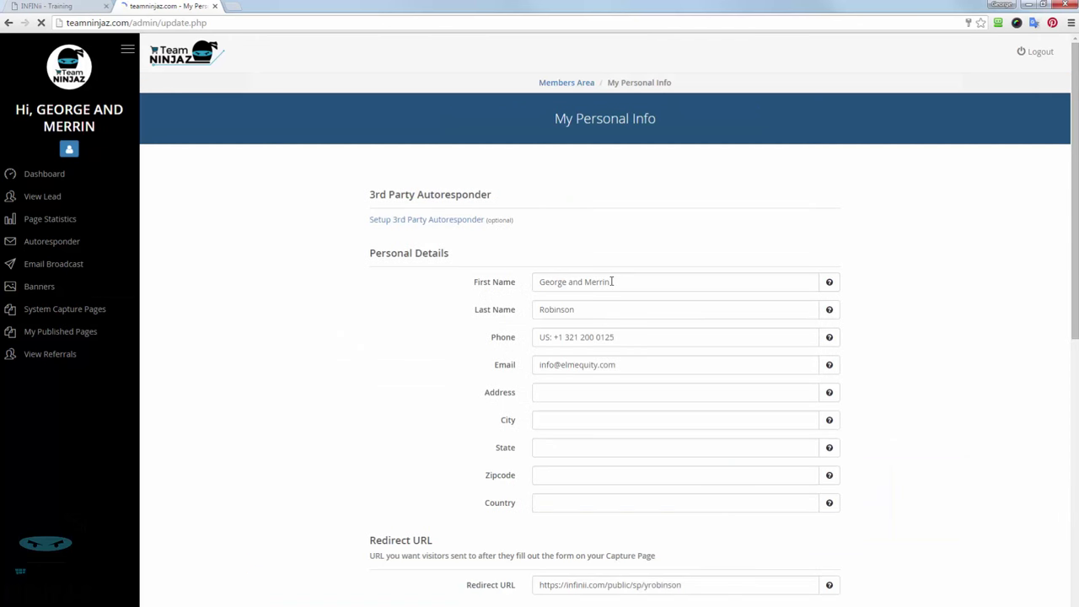
Check that the Redirect URL field holds the INFINii sales page link.
scroll(611, 333, down, 3)
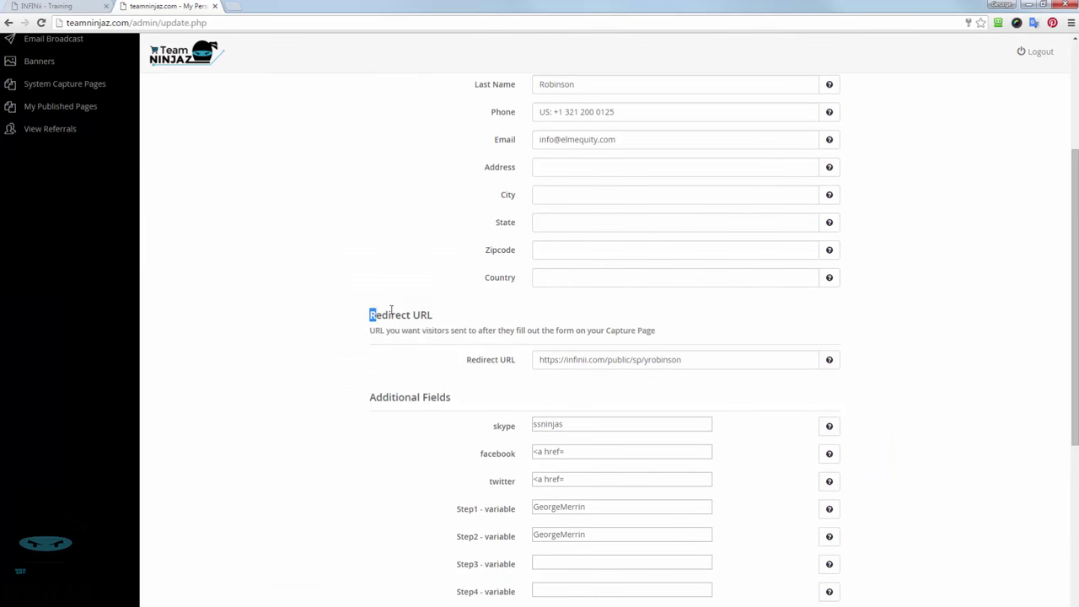
drag(371, 313, 449, 303)
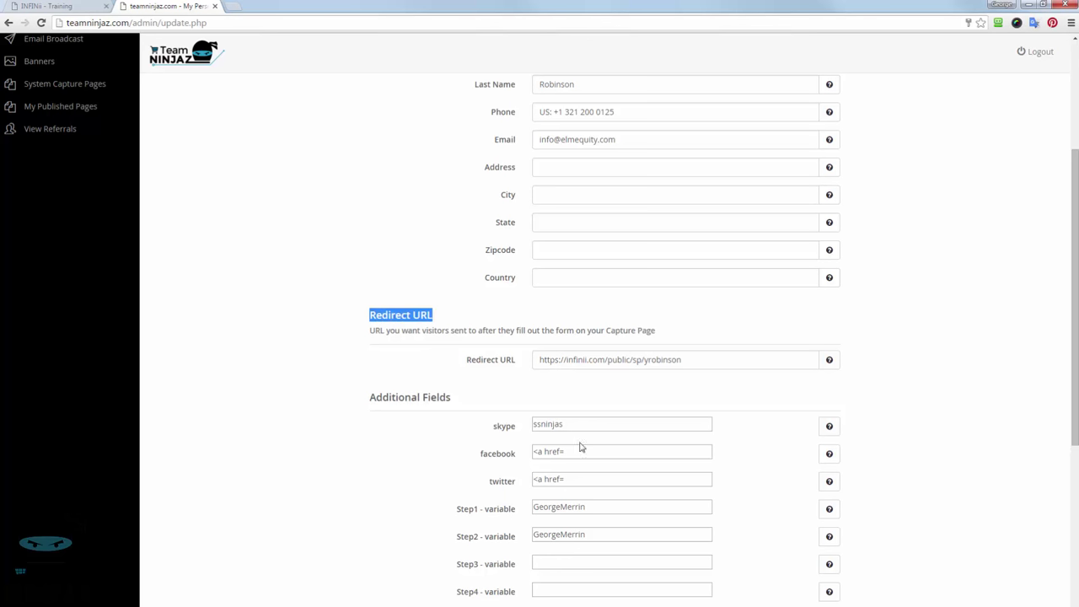
click(633, 359)
drag(691, 359, 549, 360)
drag(455, 369, 460, 368)
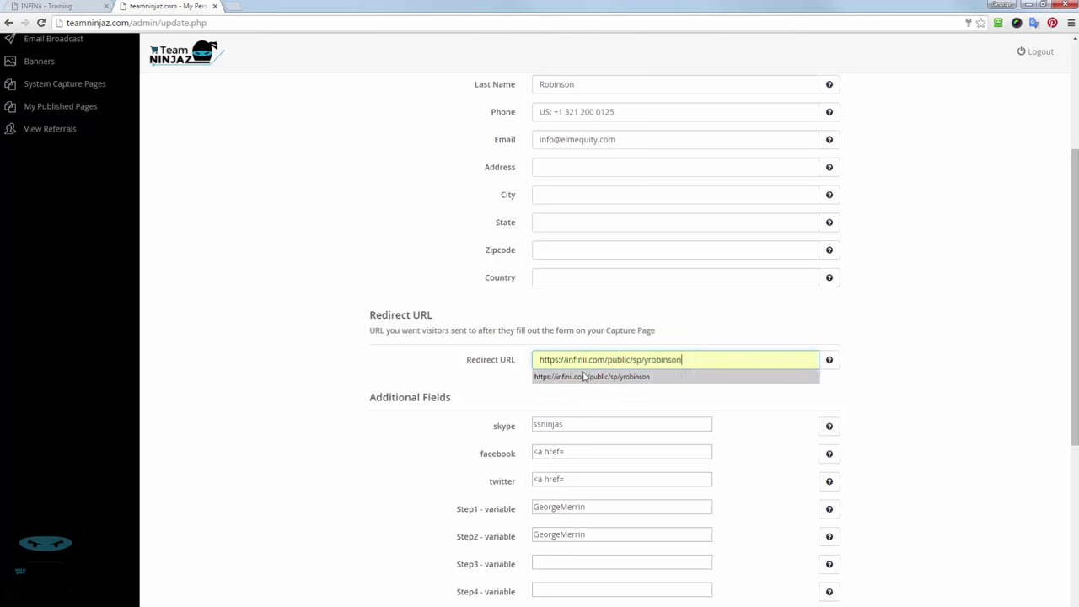
key(ctrl+a)
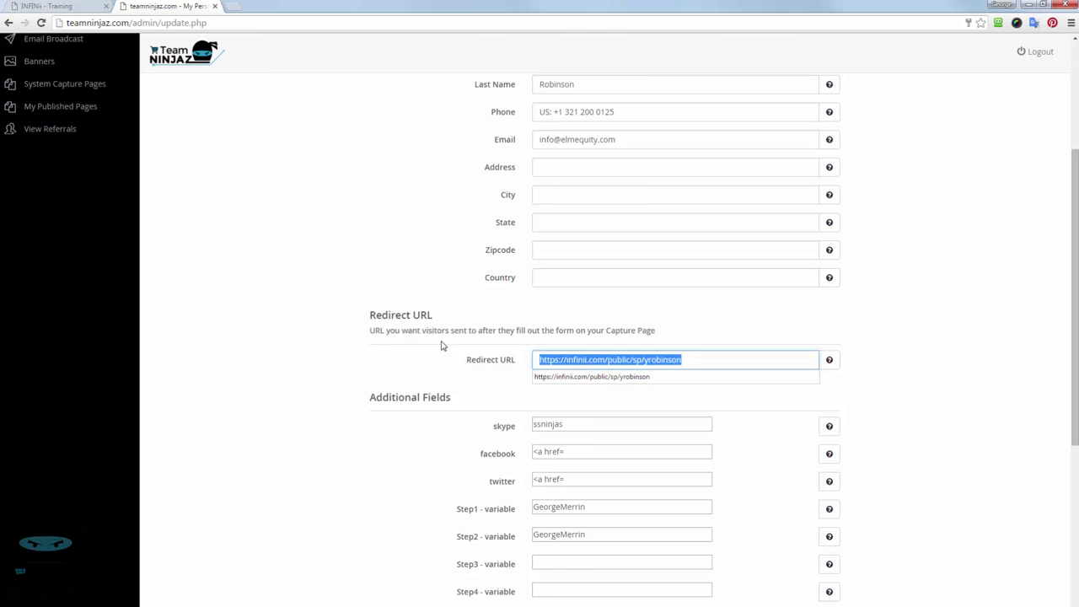
click(567, 359)
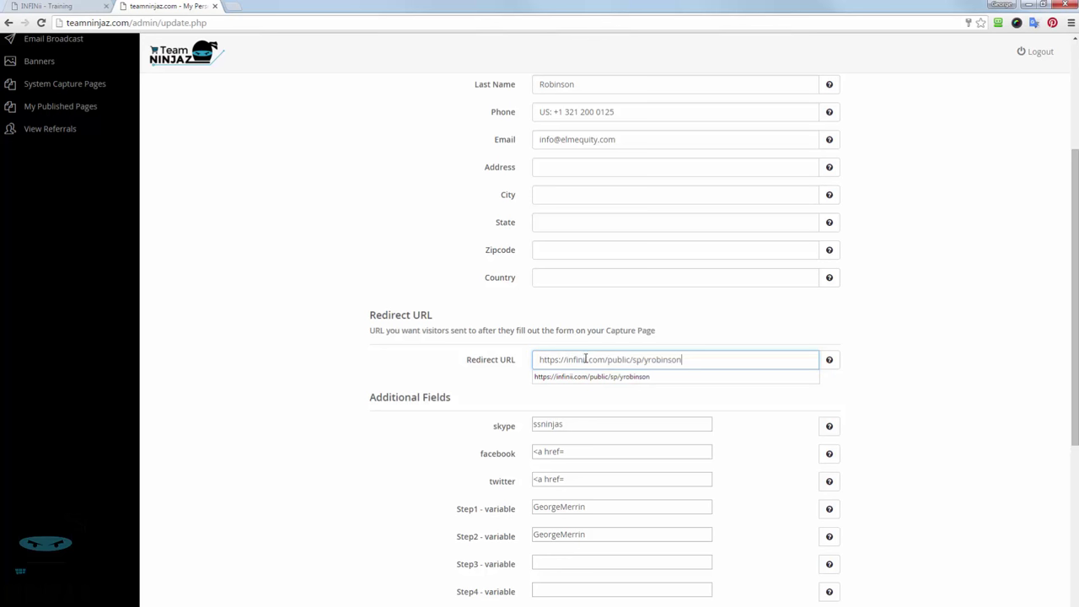
click(705, 332)
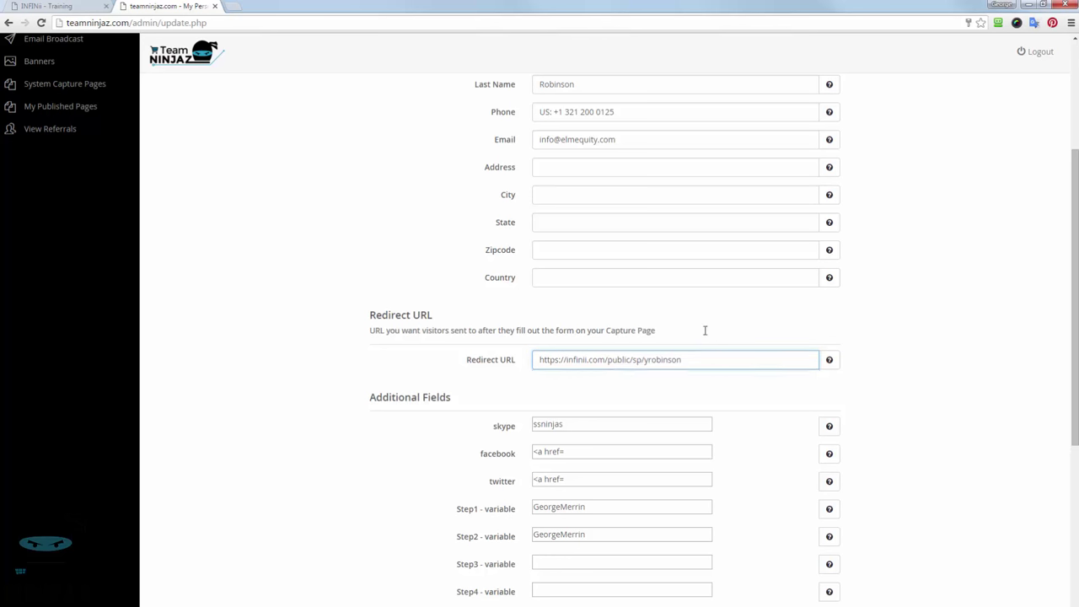
click(548, 360)
drag(539, 359, 717, 359)
click(716, 326)
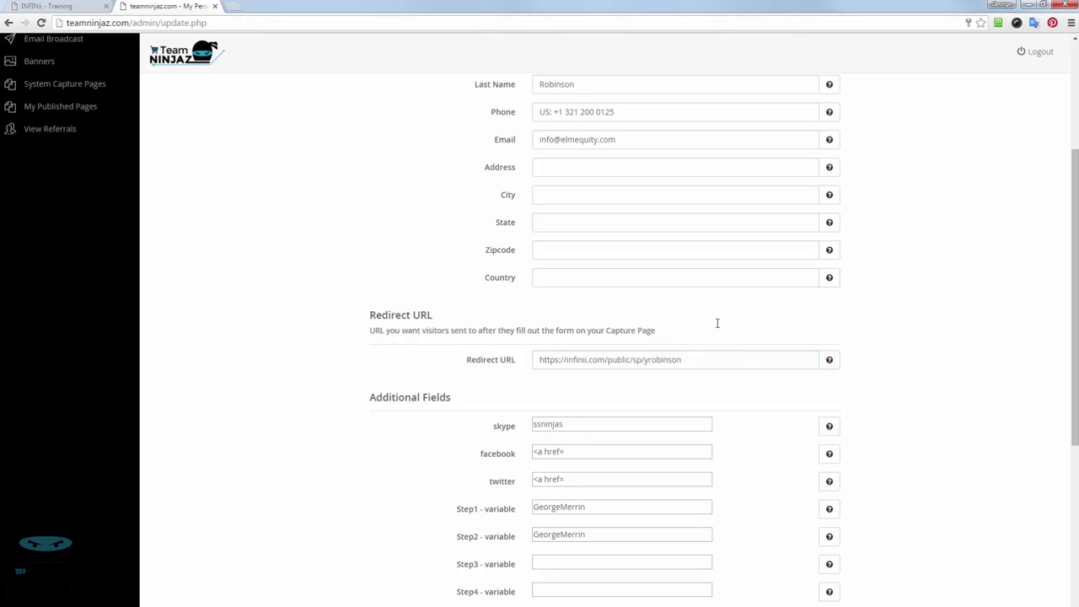
Save the personal info with the new Redirect URL.
scroll(853, 415, down, 1)
scroll(877, 419, down, 5)
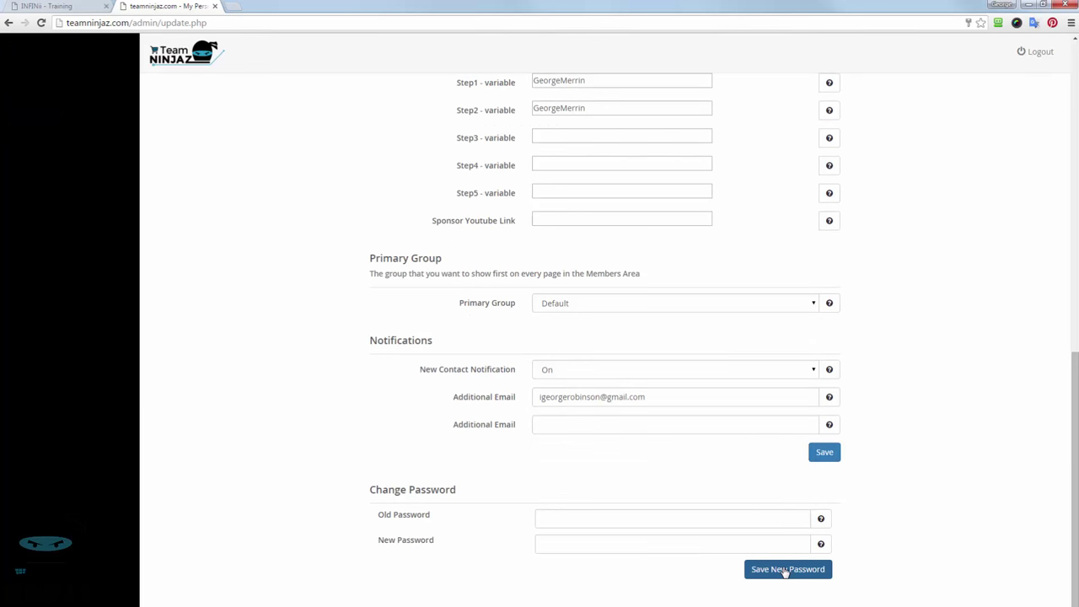
click(822, 455)
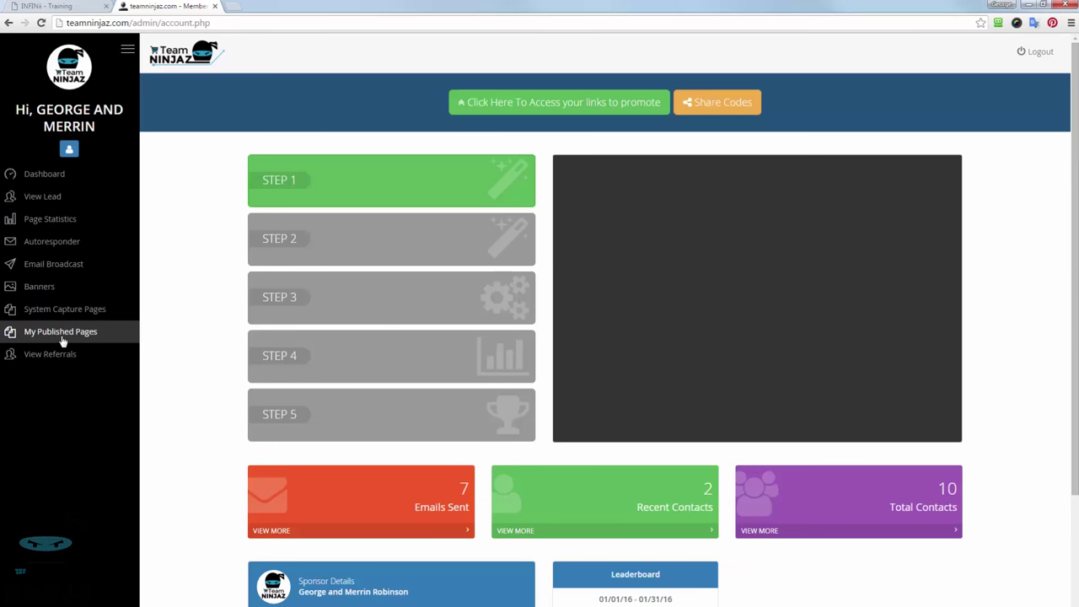
Show My Published Pages and scroll to the seven capture page thumbnails.
click(61, 334)
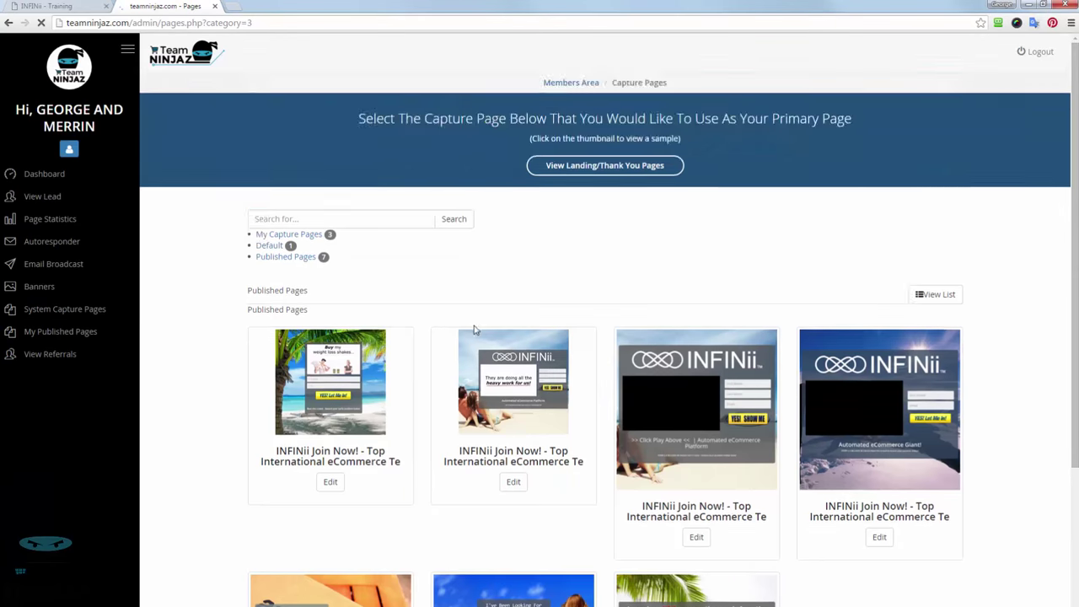
scroll(472, 329, down, 3)
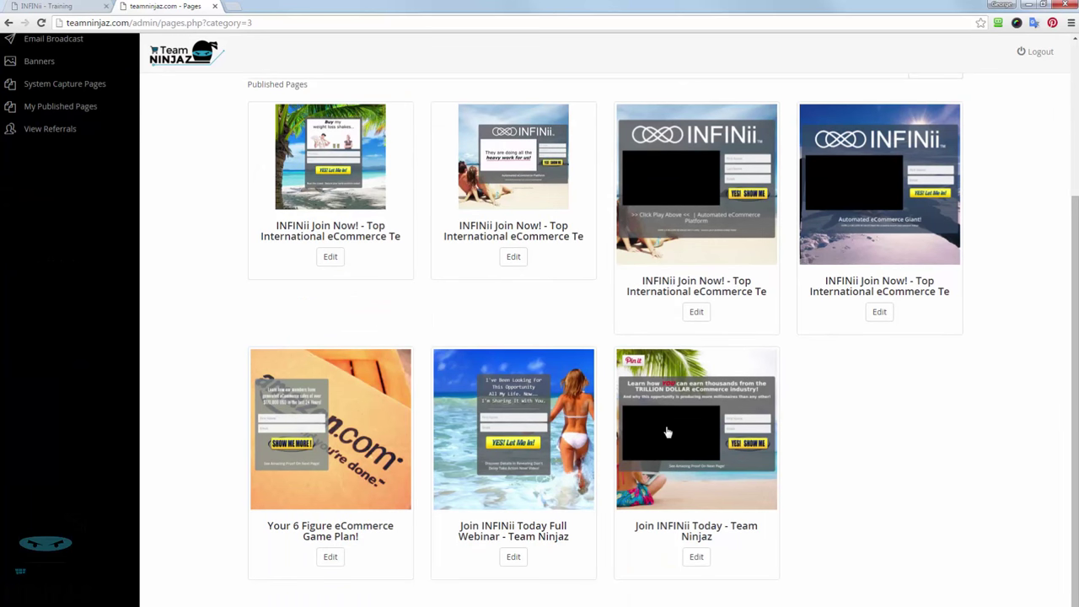
scroll(666, 431, up, 3)
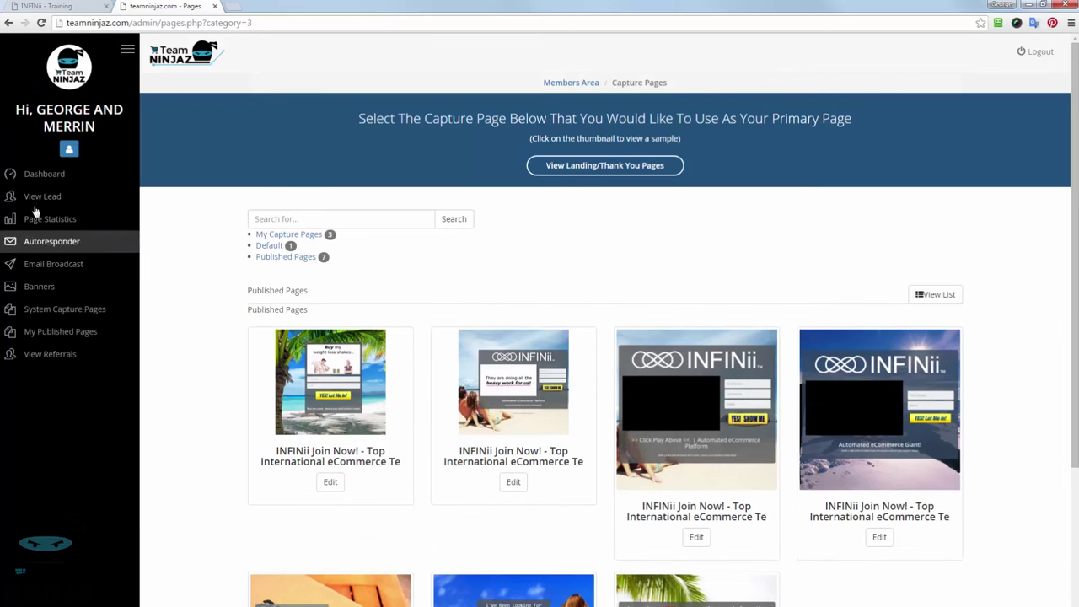
scroll(378, 252, down, 5)
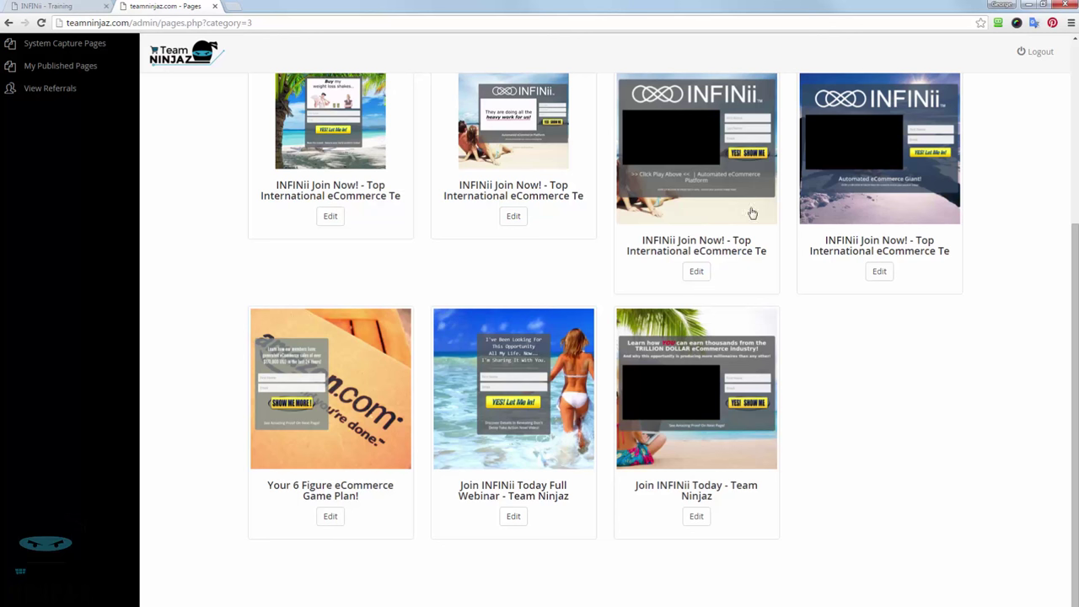
Open the Join INFINii Today capture page and submit a test first name with a saved email.
click(679, 372)
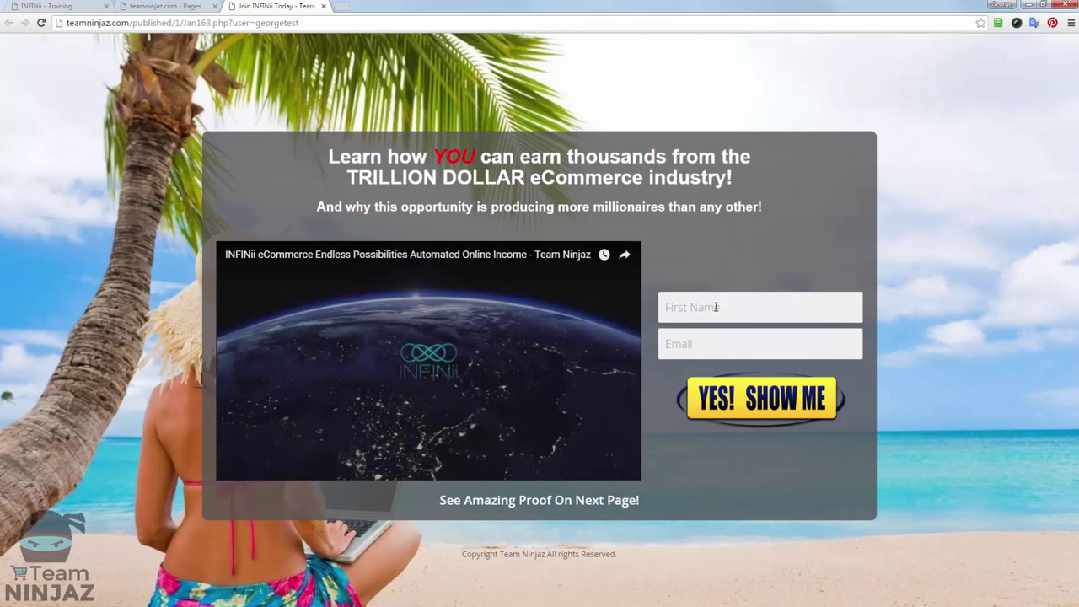
text(testGeorge)
click(734, 337)
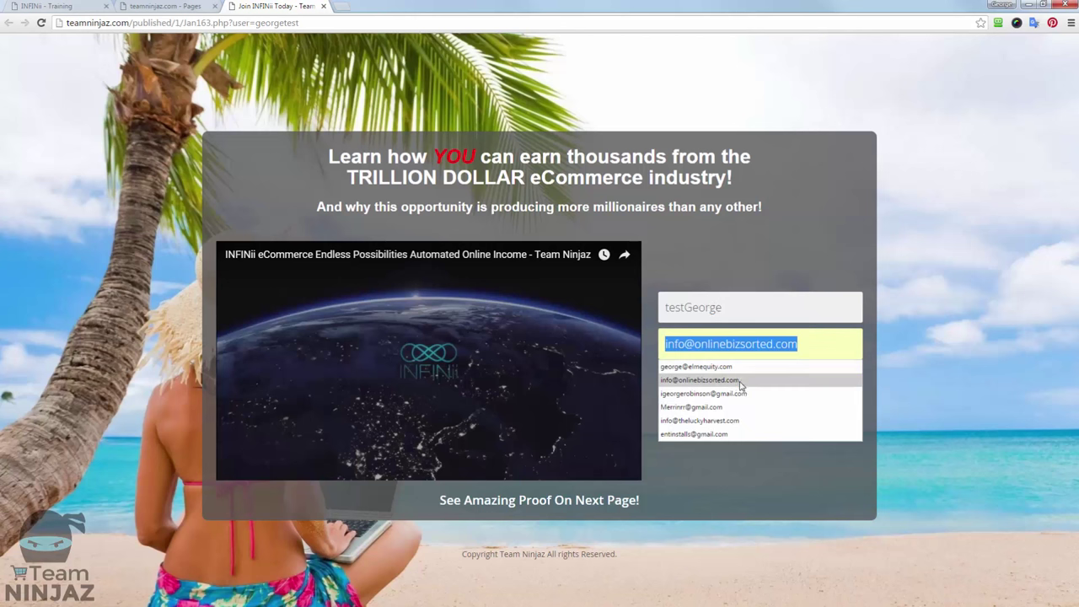
click(740, 421)
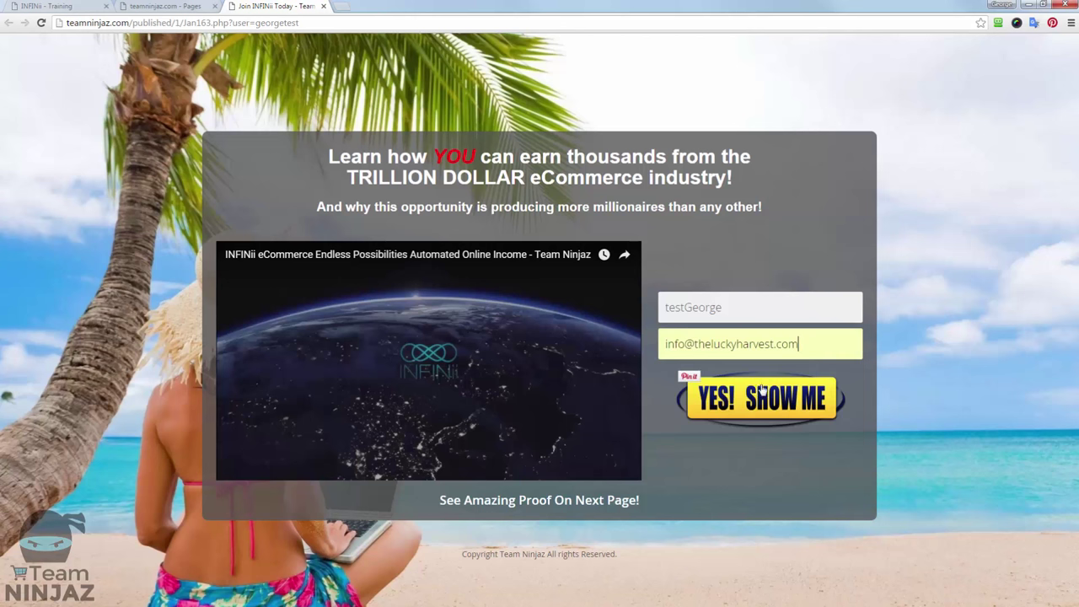
click(754, 402)
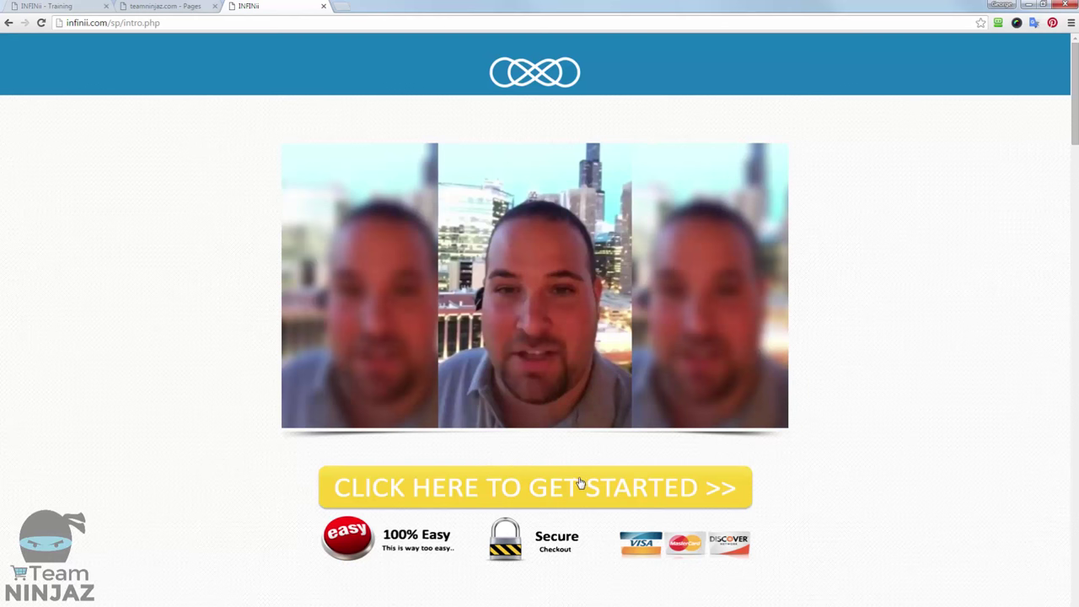
Scroll down the INFINii intro page toward the Get Started button.
scroll(578, 477, down, 3)
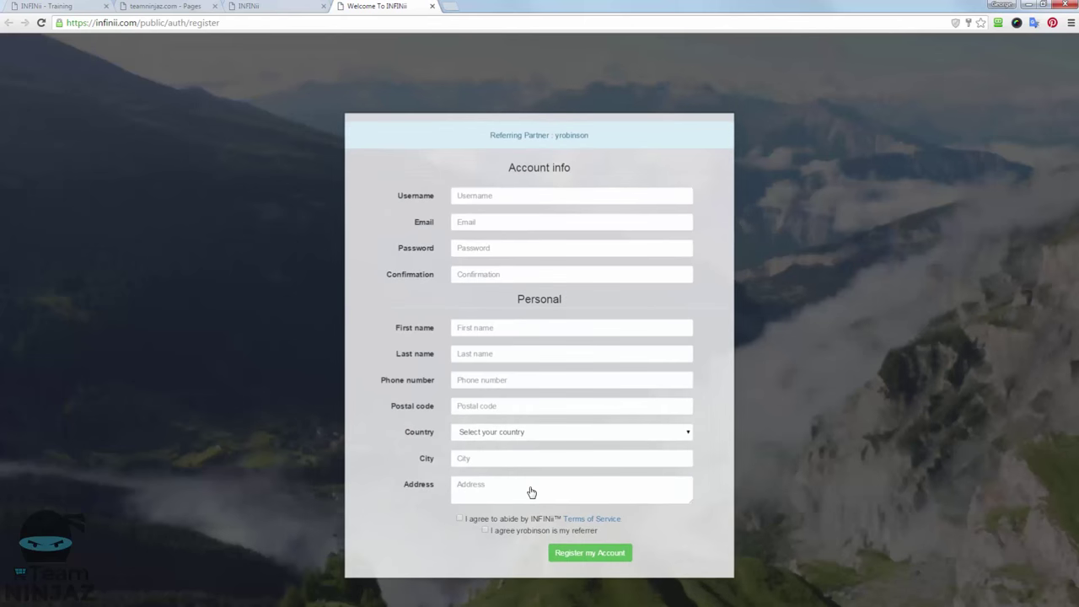
drag(489, 123, 598, 124)
click(562, 123)
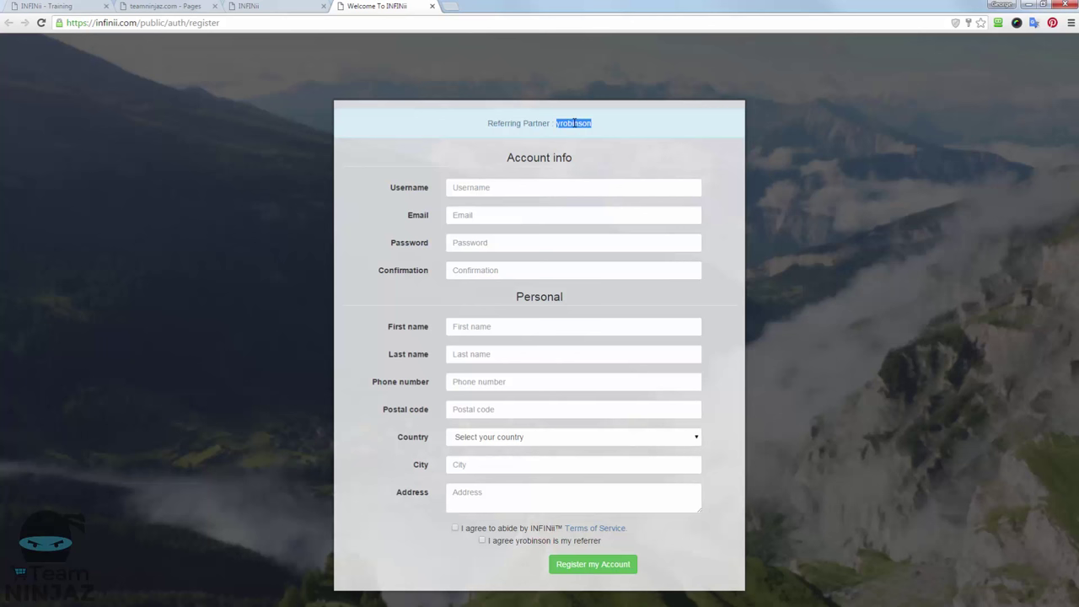
click(565, 123)
drag(557, 123, 592, 121)
click(631, 162)
Open Edit for the second INFINii Join Now capture page and show its basic settings.
click(278, 7)
click(173, 7)
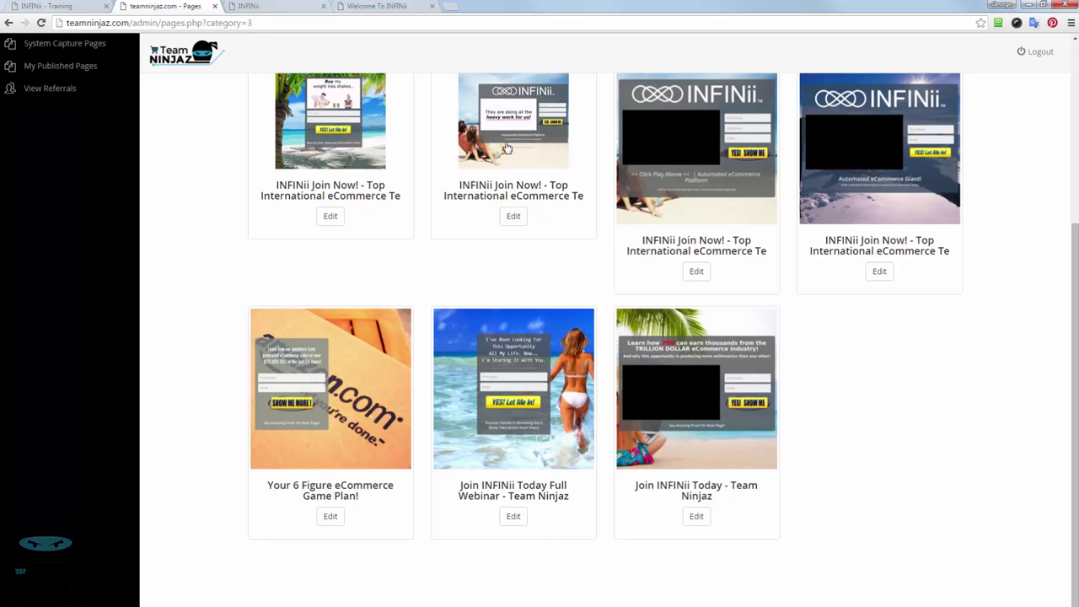
scroll(522, 177, up, 2)
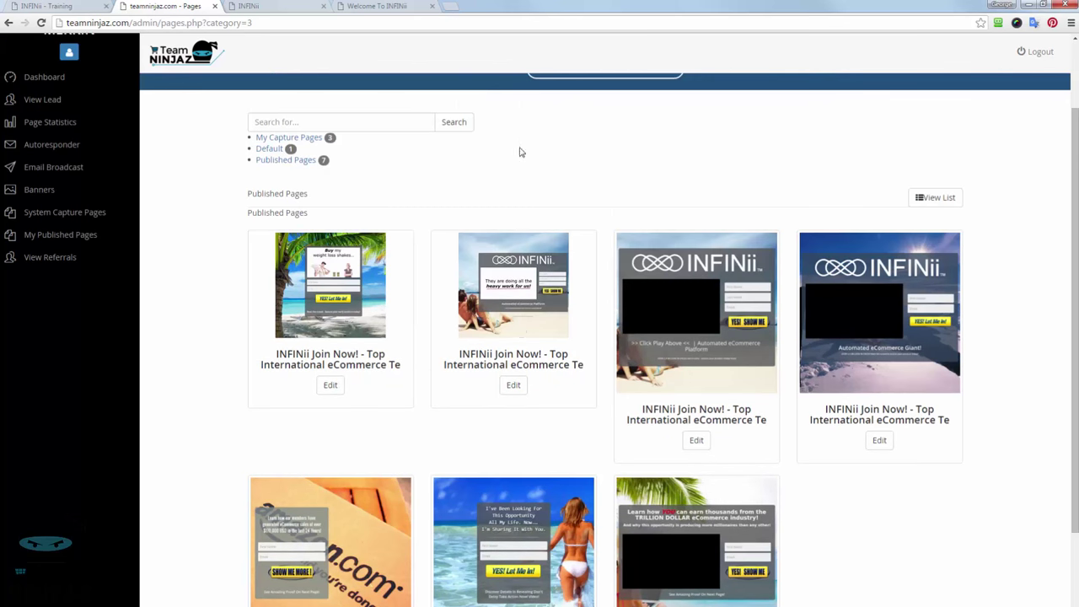
click(513, 386)
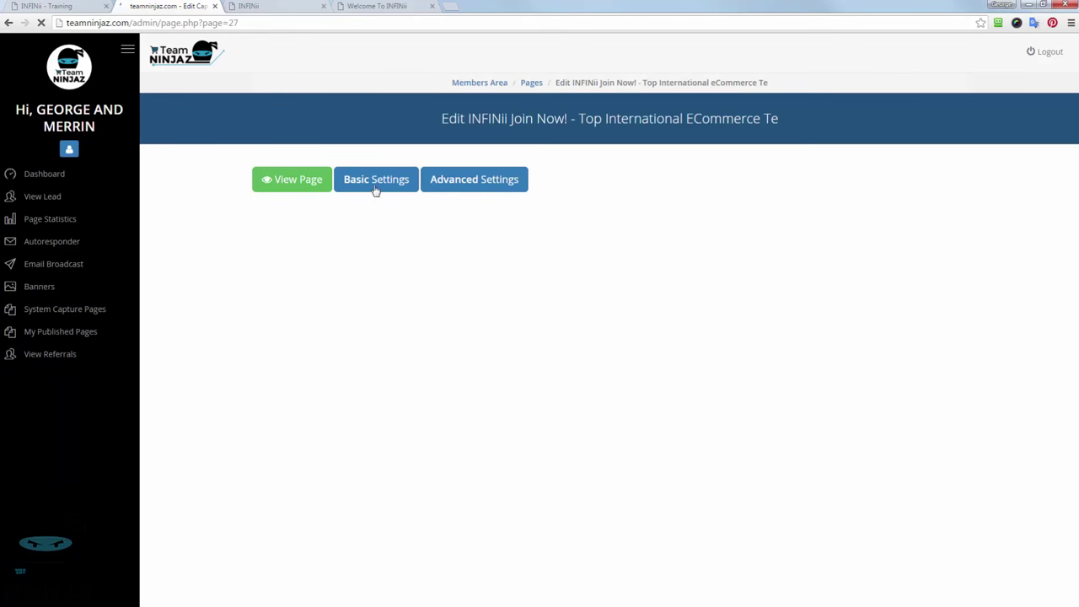
click(375, 188)
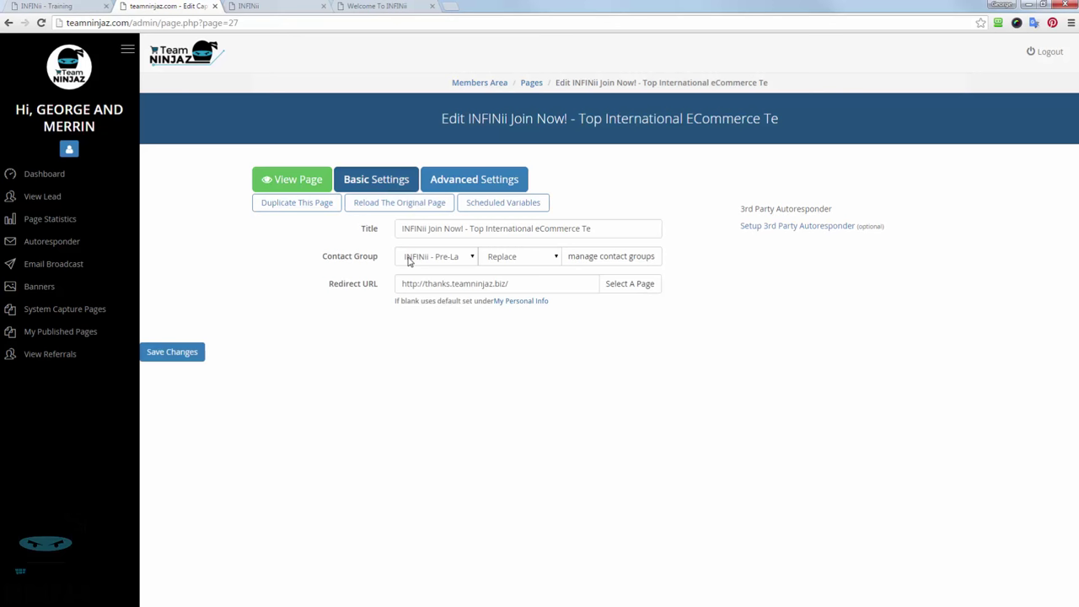
Replace the old Redirect URL with the pasted INFINii sales page link and save changes.
click(420, 283)
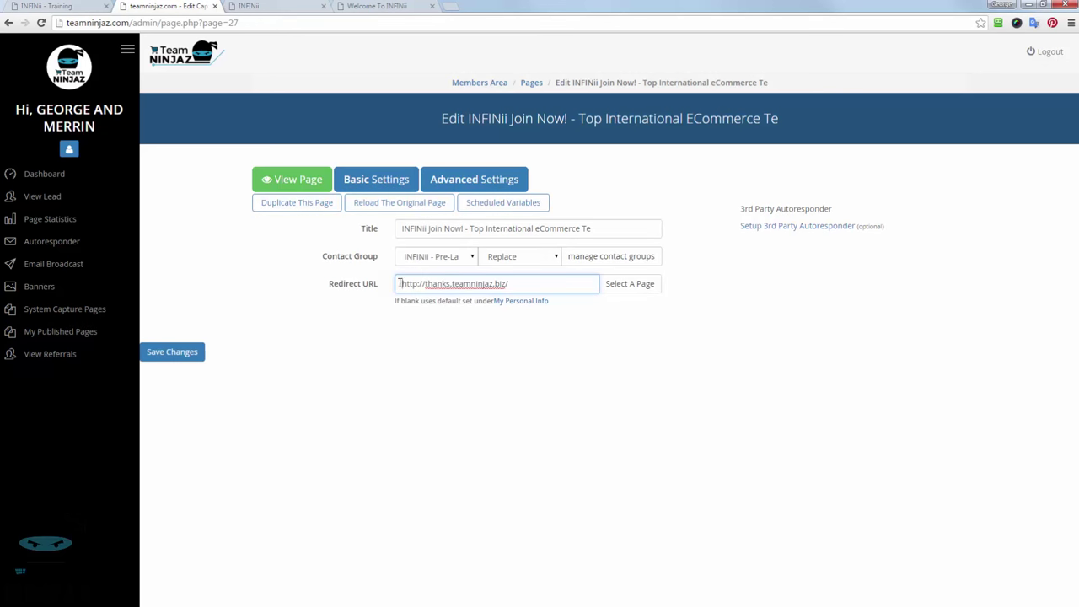
drag(400, 284, 547, 280)
click(498, 285)
double_click(463, 284)
click(528, 282)
drag(516, 284, 365, 289)
key(BackSpace)
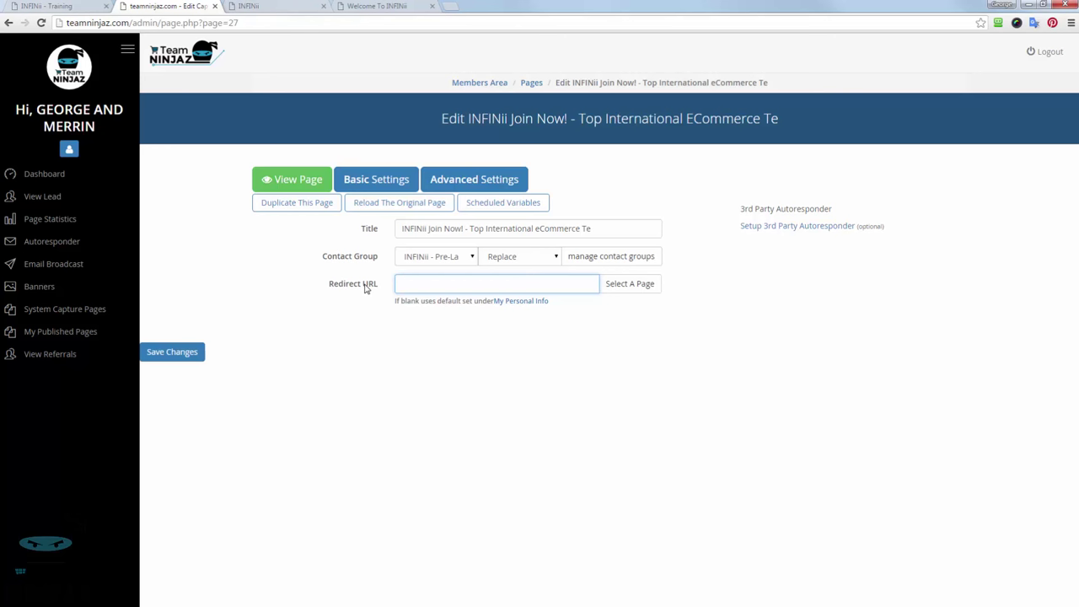
text(https://infinii.com/public/sp/yrobinson)
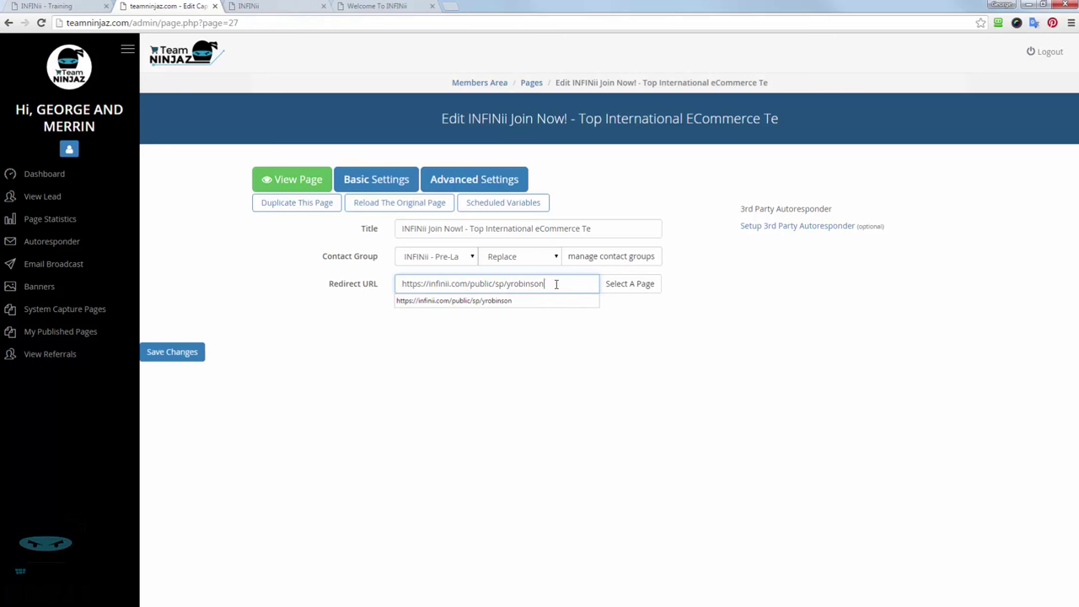
click(558, 344)
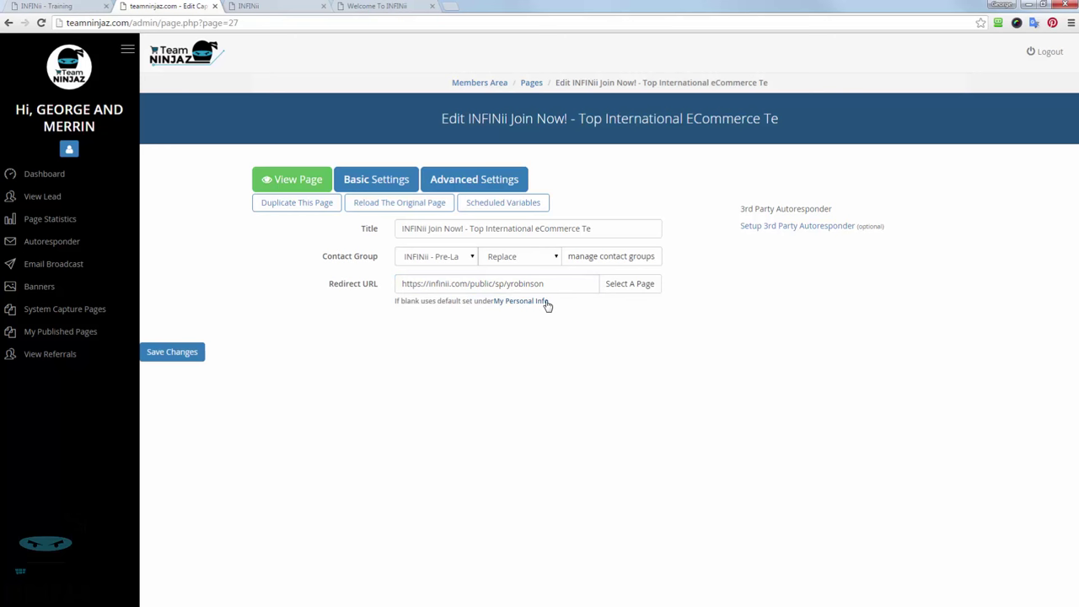
click(172, 355)
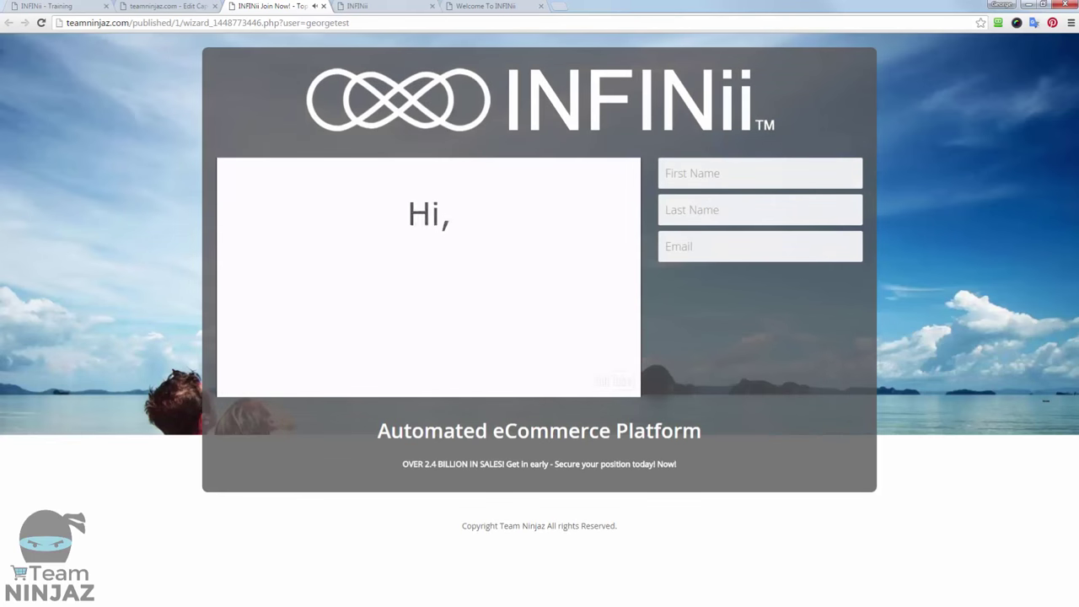
Submit the published capture page form with a test first name and a saved email.
click(731, 258)
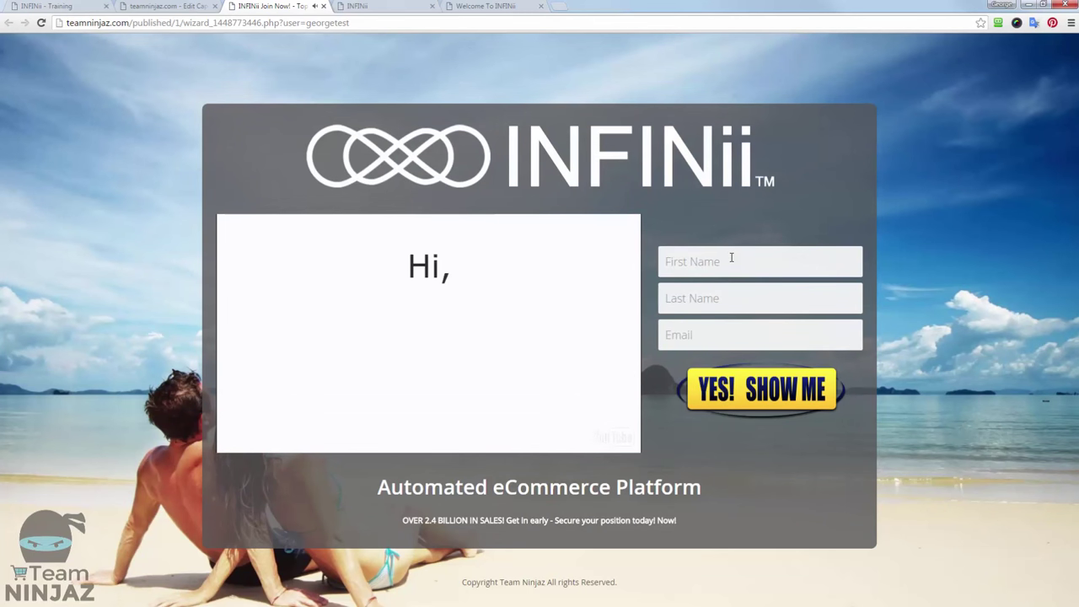
text(george)
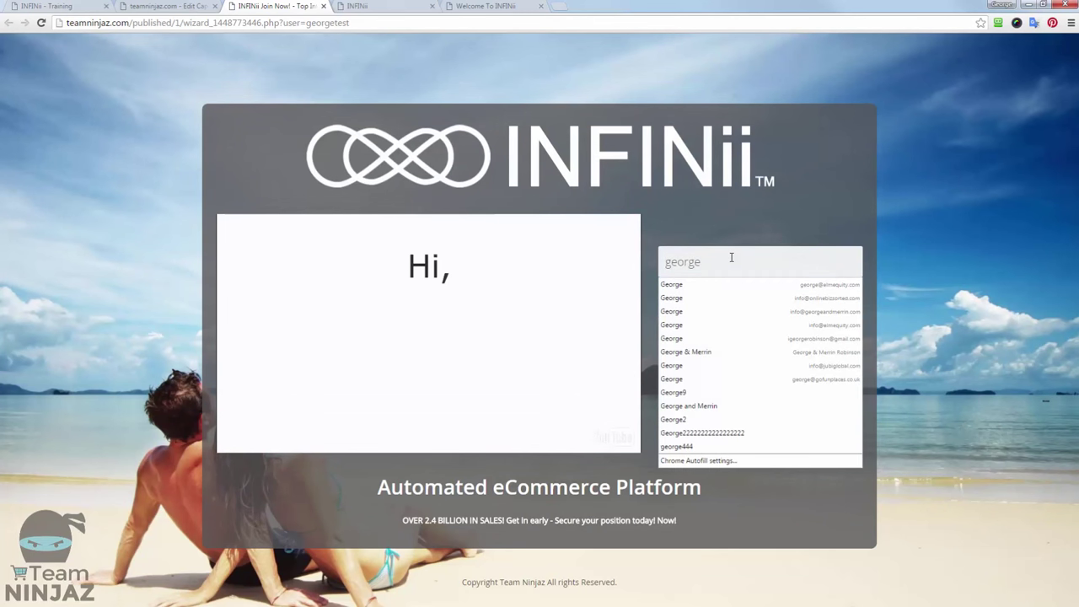
text(ttttttttt)
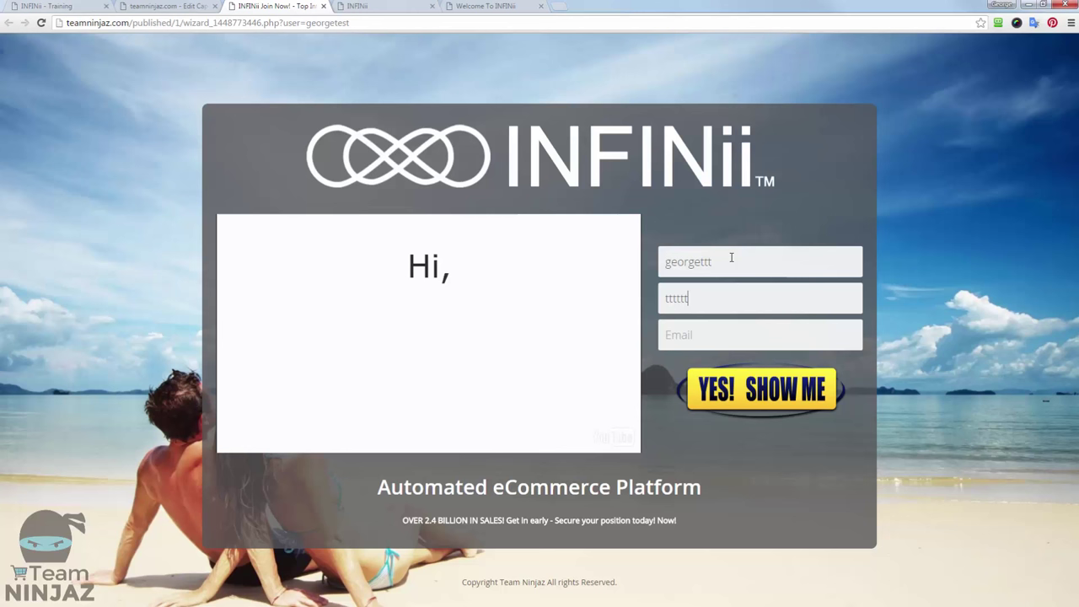
key(Tab)
text(i)
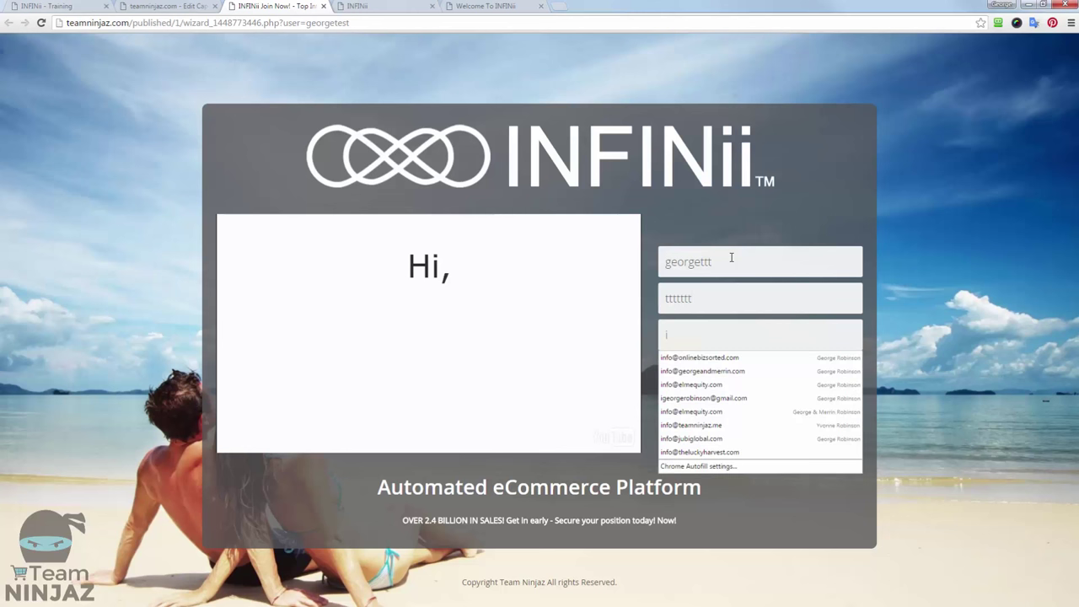
click(704, 385)
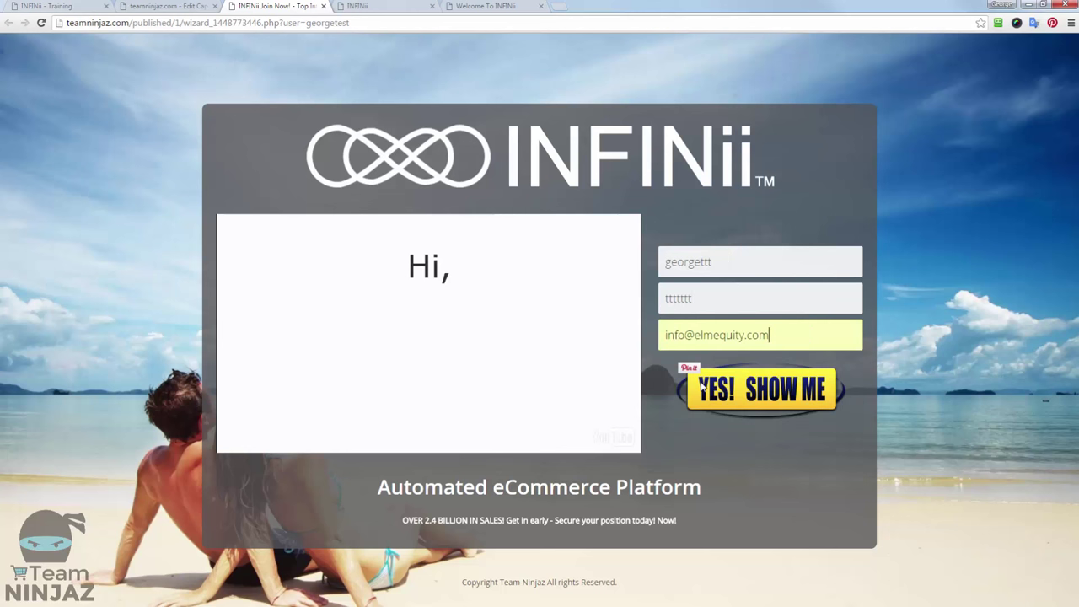
click(760, 395)
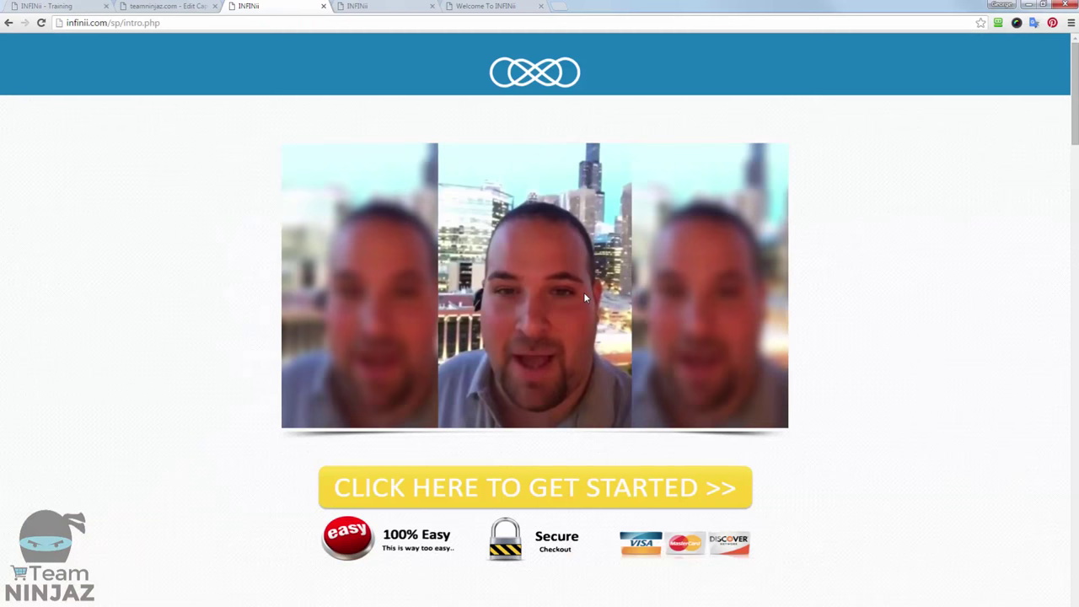
Open the registration form, check the referring partner's username, then close both extra INFINii tabs.
click(525, 487)
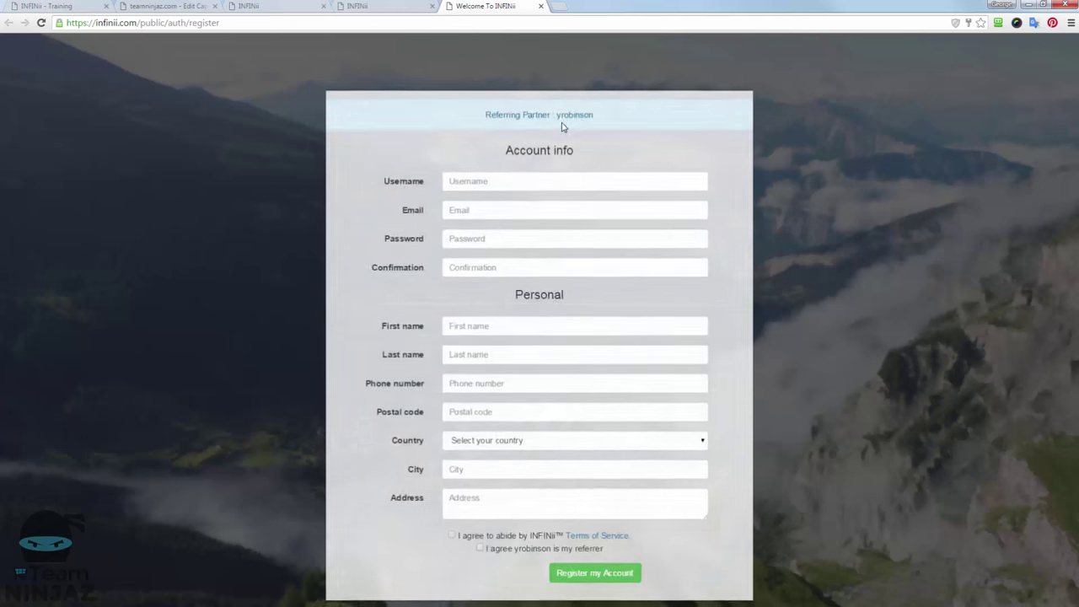
drag(560, 123, 590, 126)
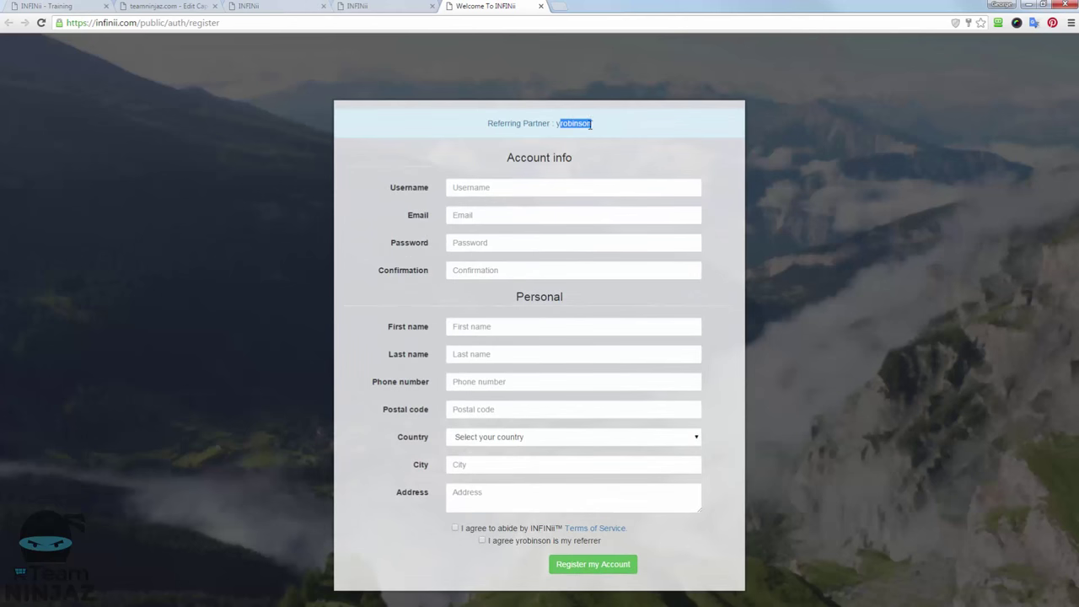
click(540, 5)
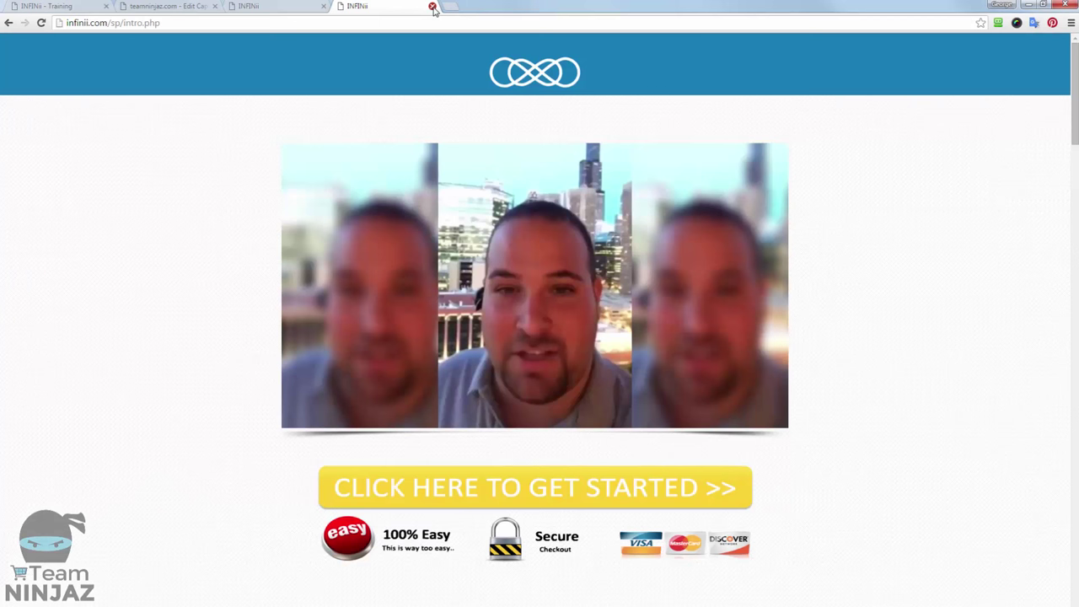
click(432, 6)
Select the Opportunity sales page link on the INFINii Partner Promo page, then return to the capture page editor.
click(194, 6)
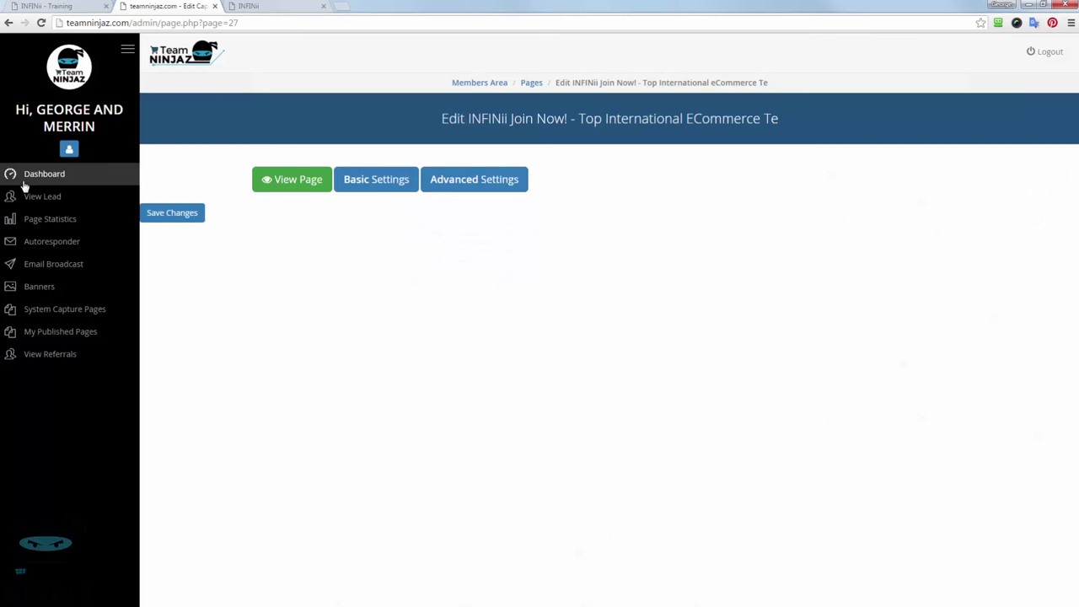
click(66, 7)
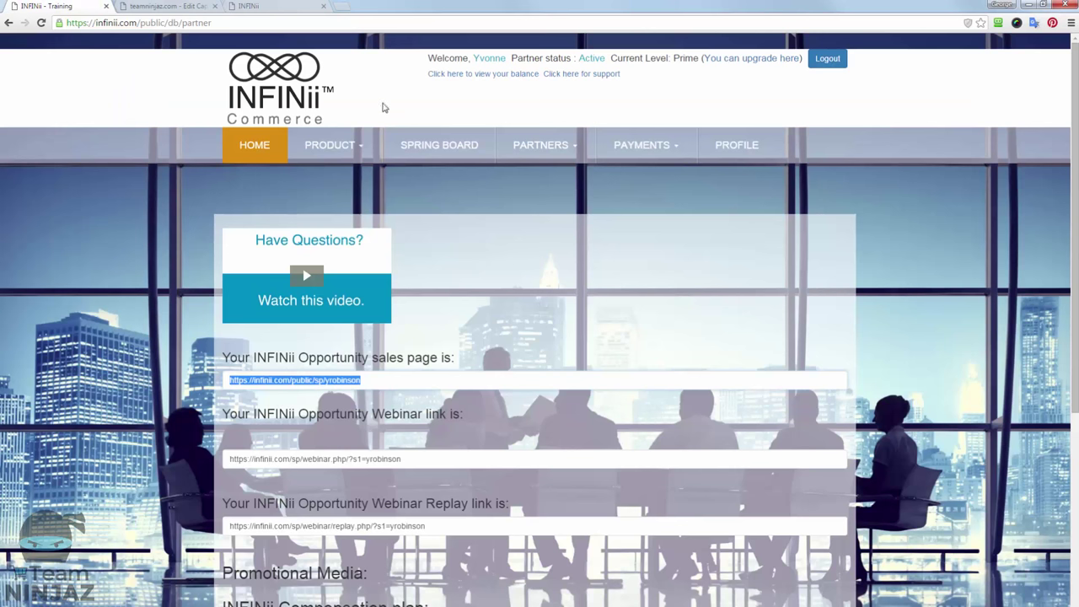
click(556, 147)
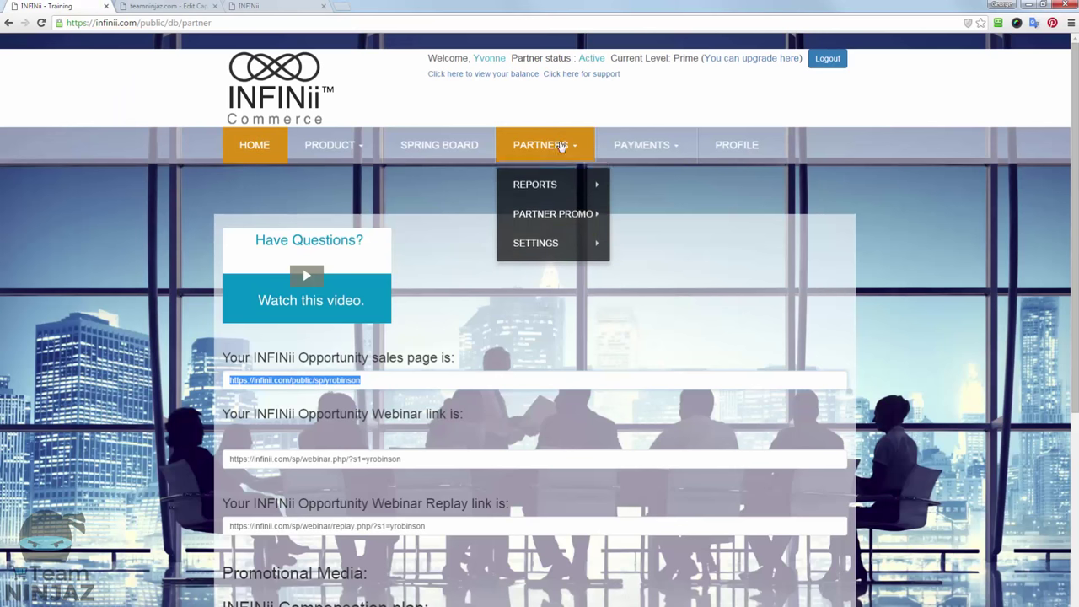
mouse_move(575, 210)
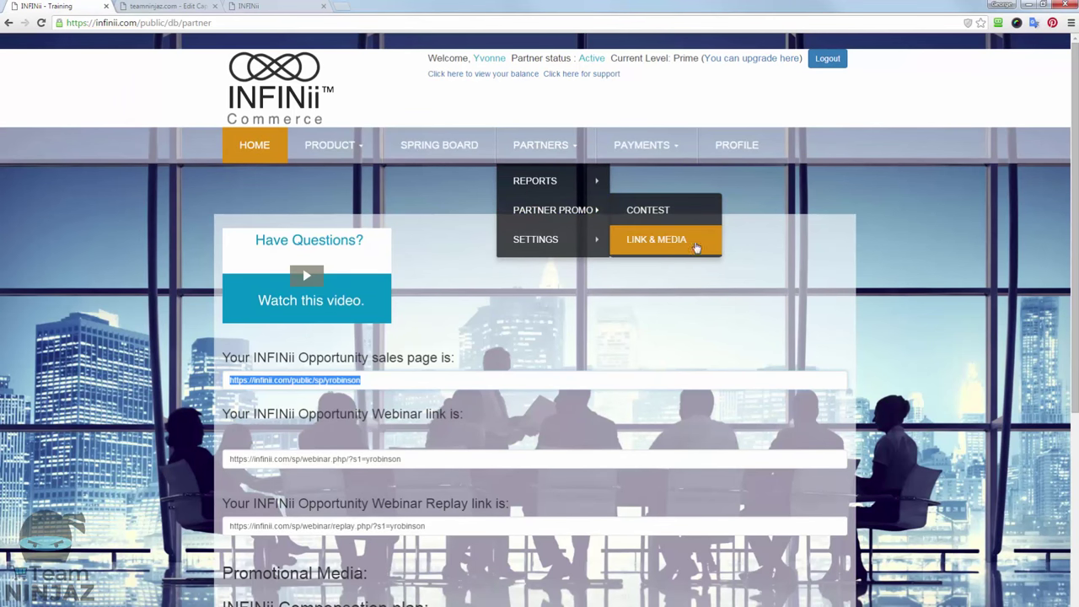
drag(266, 358, 319, 381)
click(320, 382)
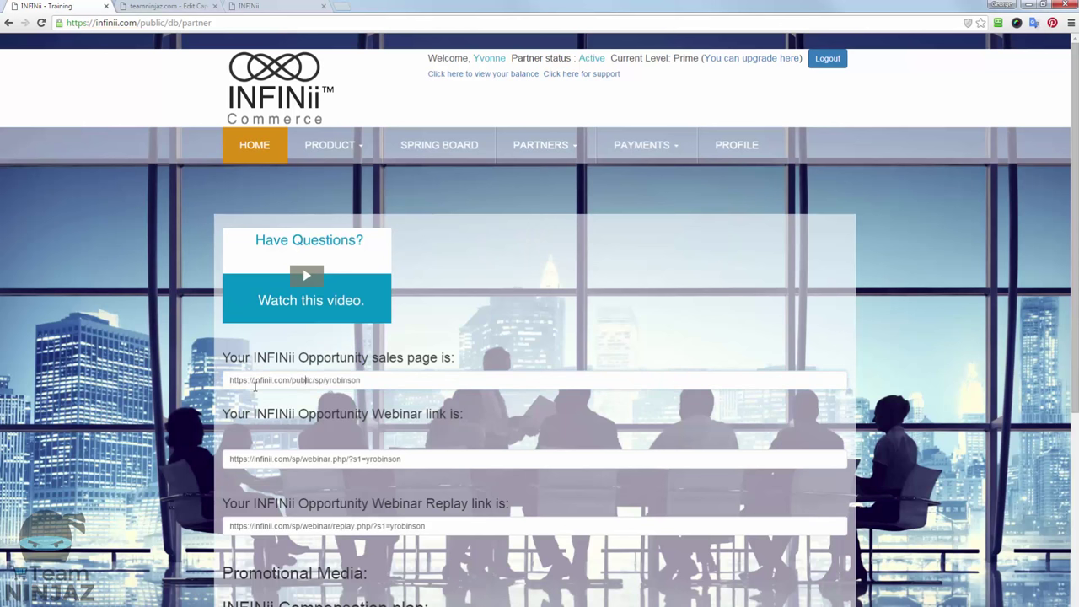
drag(229, 380, 382, 383)
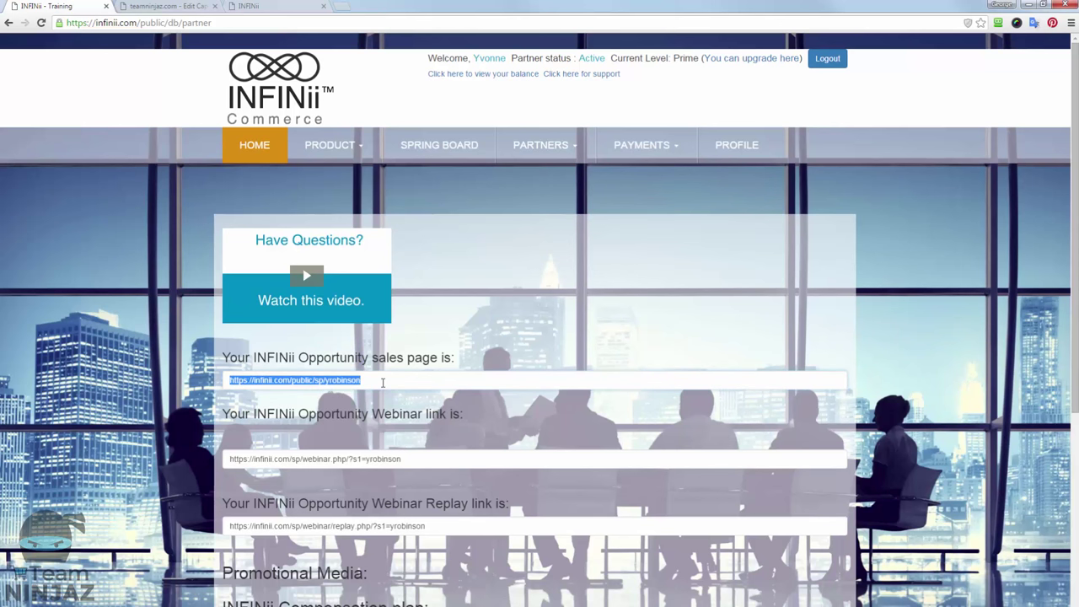
click(160, 6)
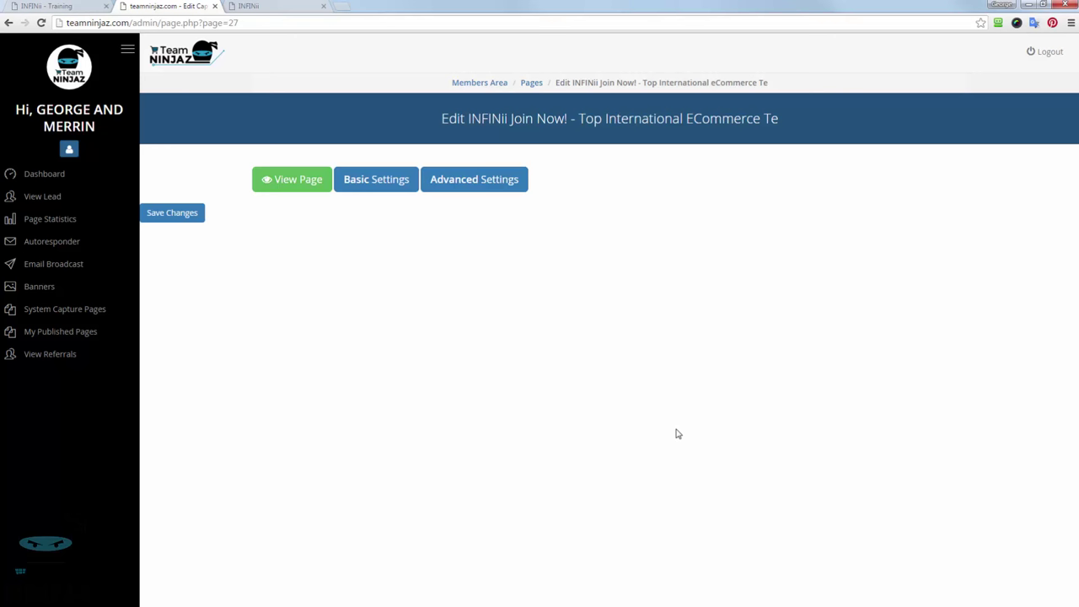
Reselect the full sales page link on the INFINii partner page, glance at the intro video, then return to the capture page editor.
click(45, 12)
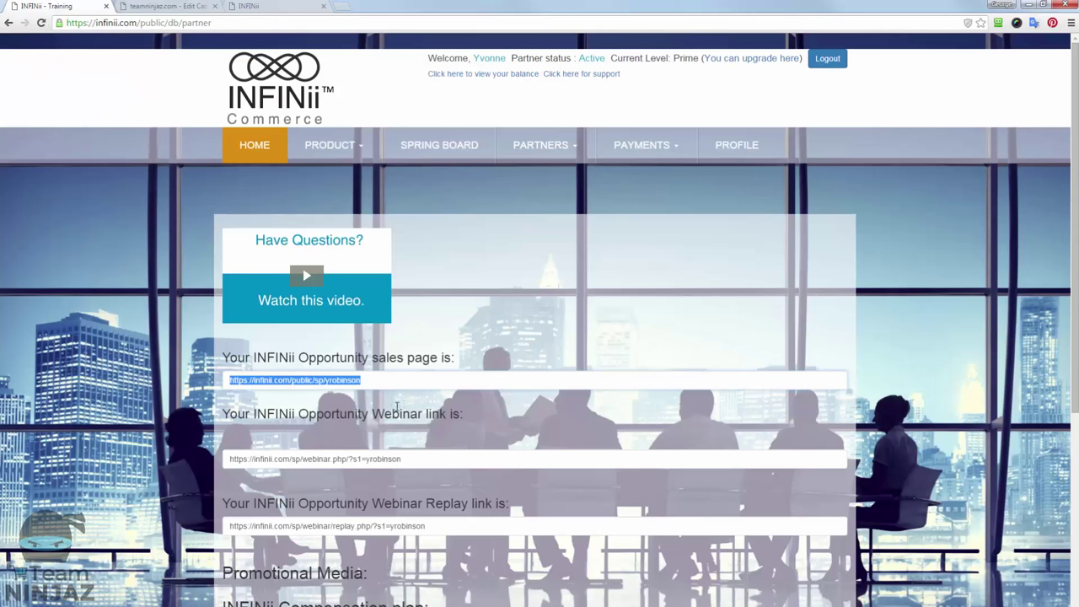
click(373, 382)
drag(378, 381, 217, 386)
click(253, 7)
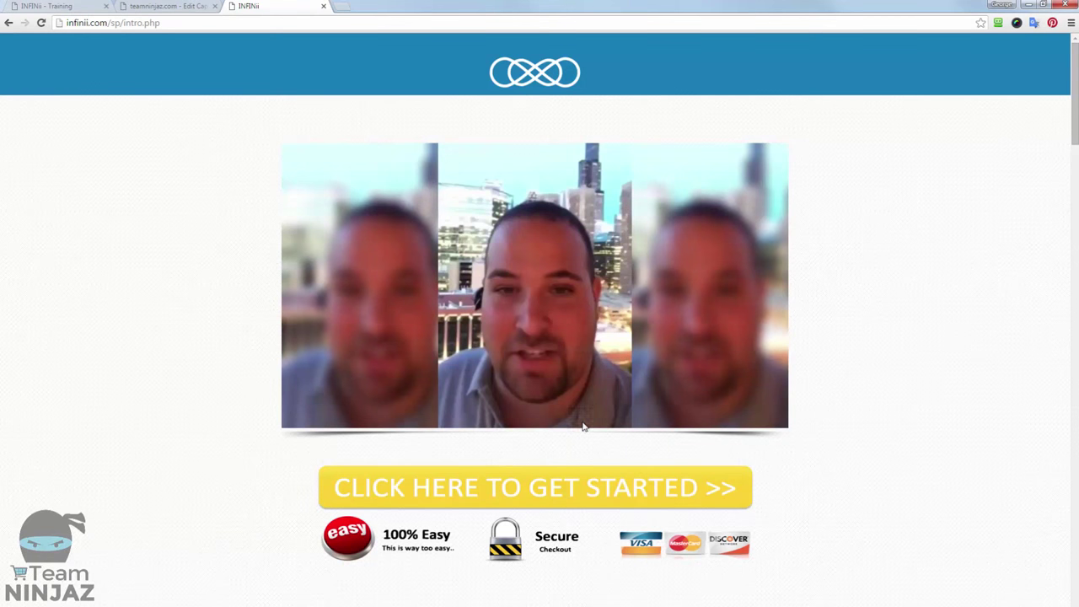
click(168, 7)
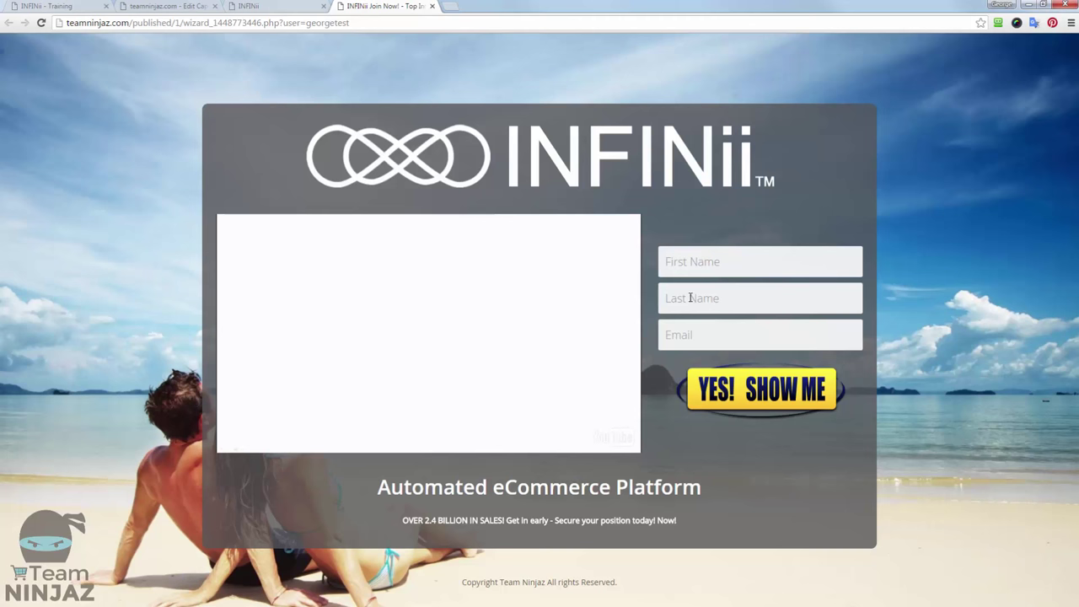
click(679, 332)
click(255, 6)
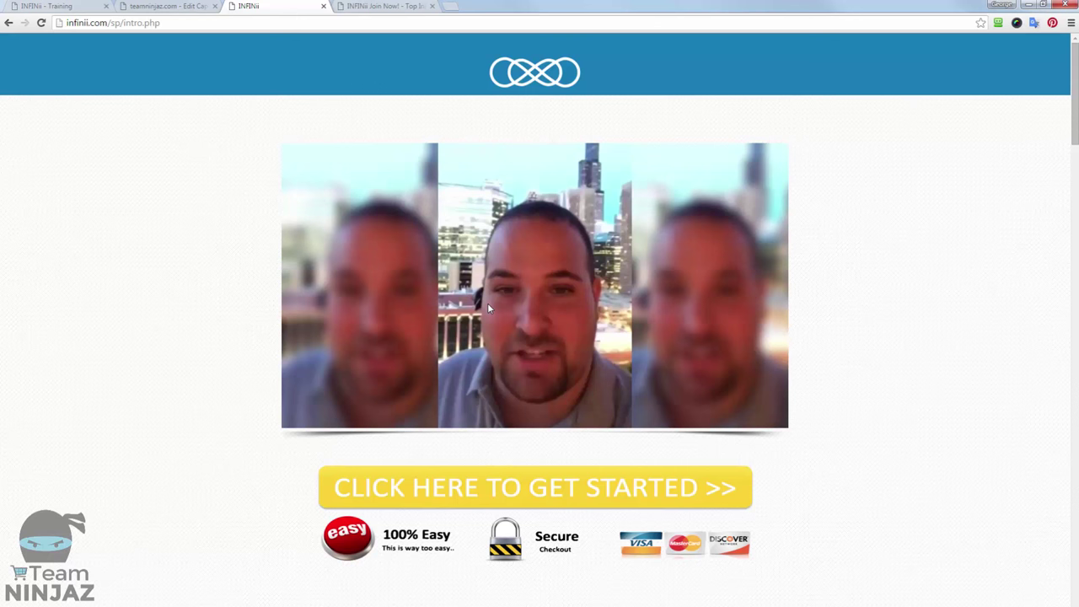
scroll(491, 483, down, 3)
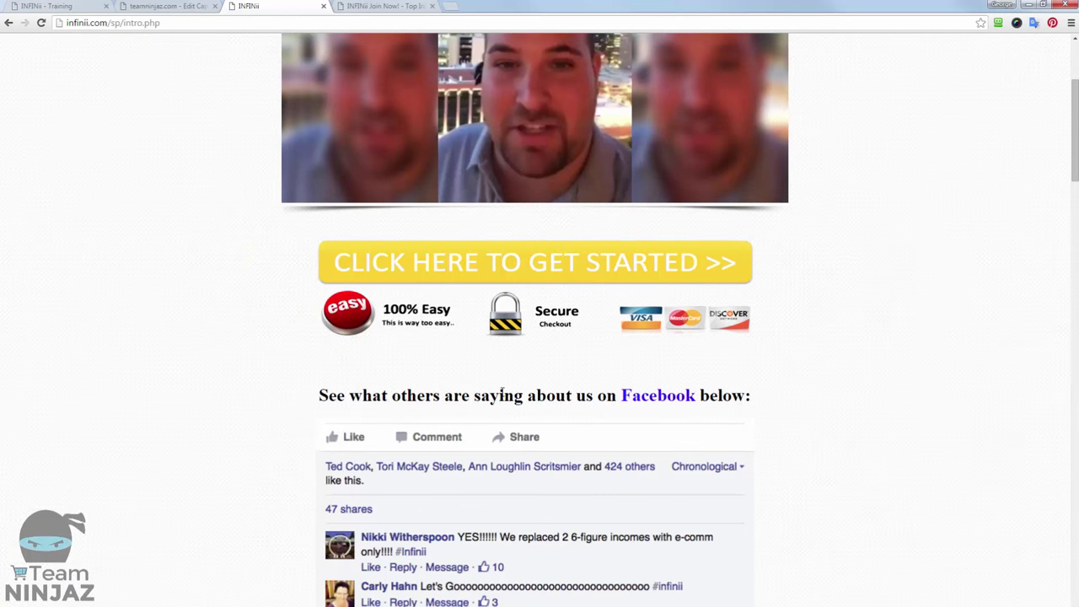
scroll(513, 266, up, 3)
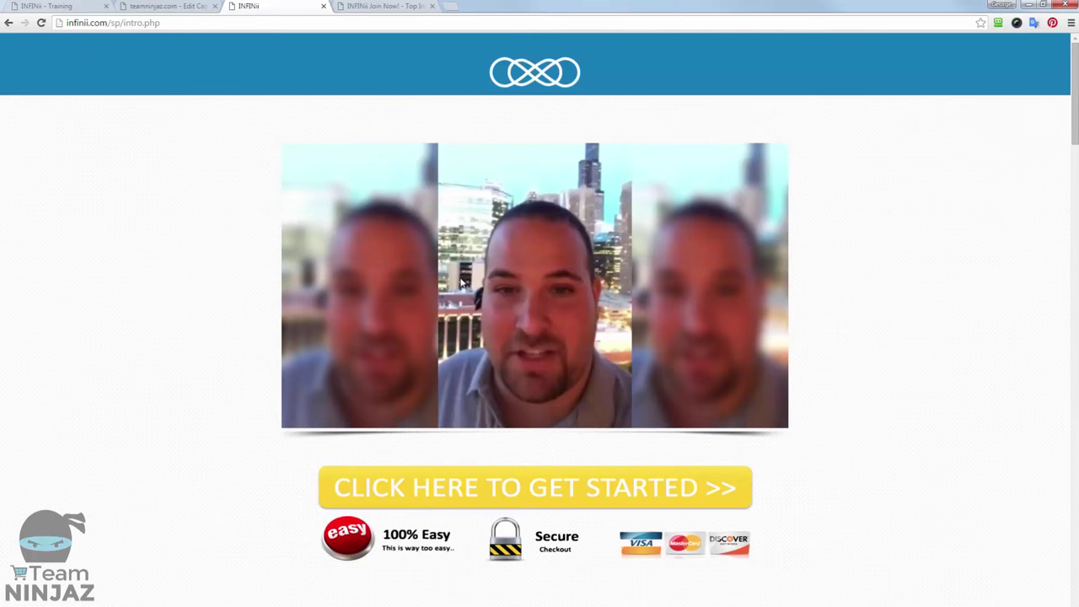
click(365, 6)
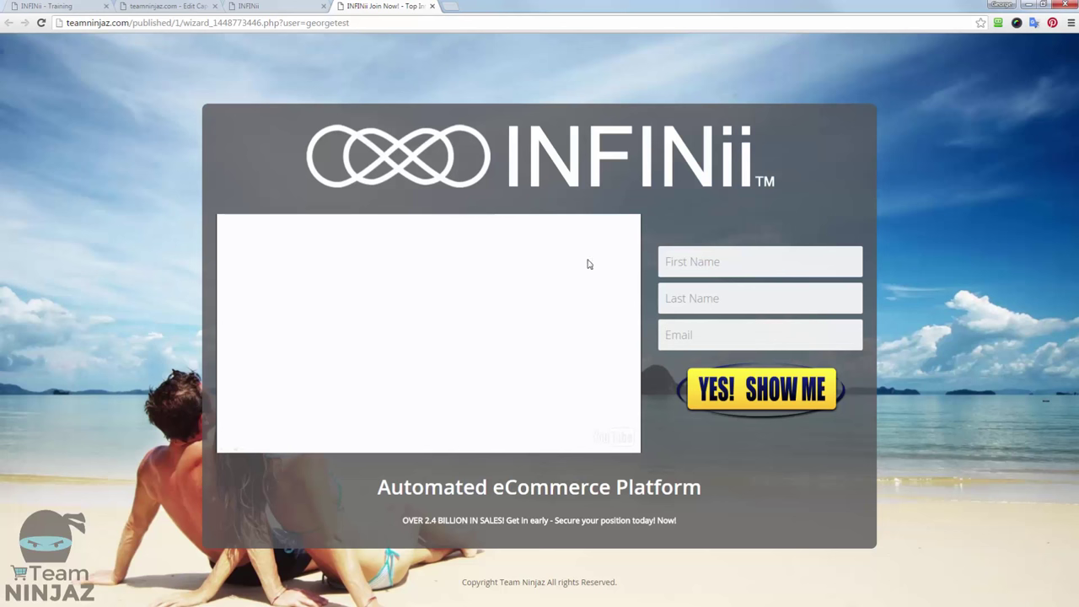
click(266, 8)
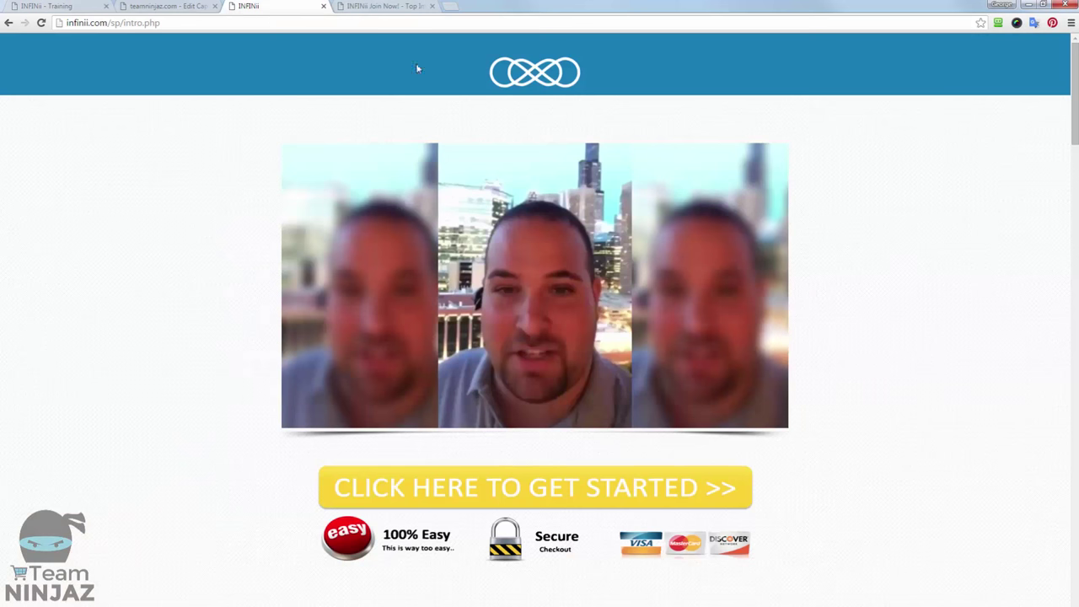
click(386, 8)
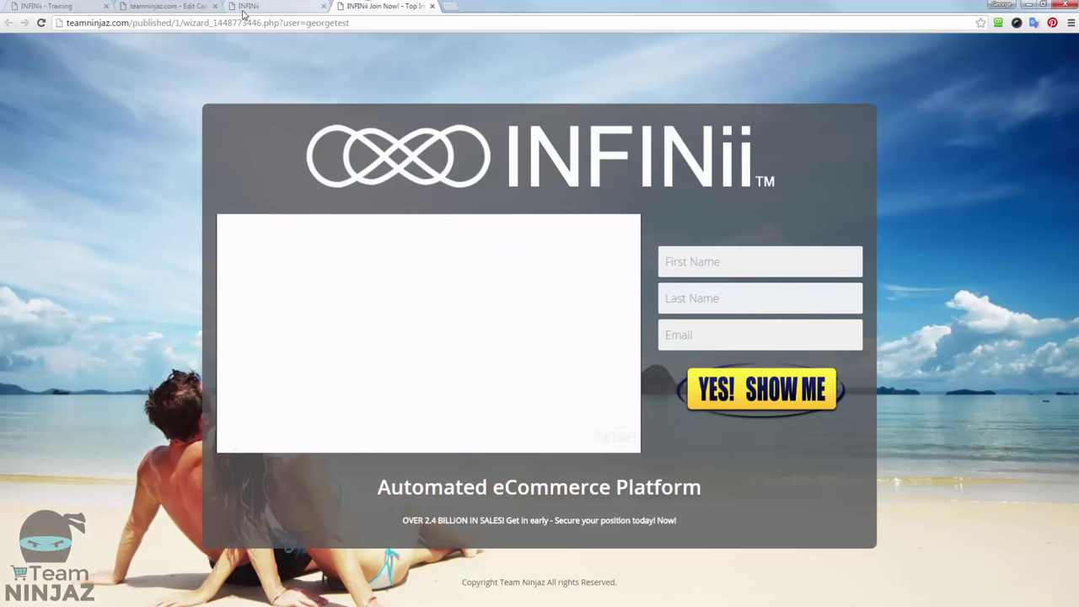
Go back through the capture page editor to the INFINii partner page listing the Opportunity sales page link.
click(163, 9)
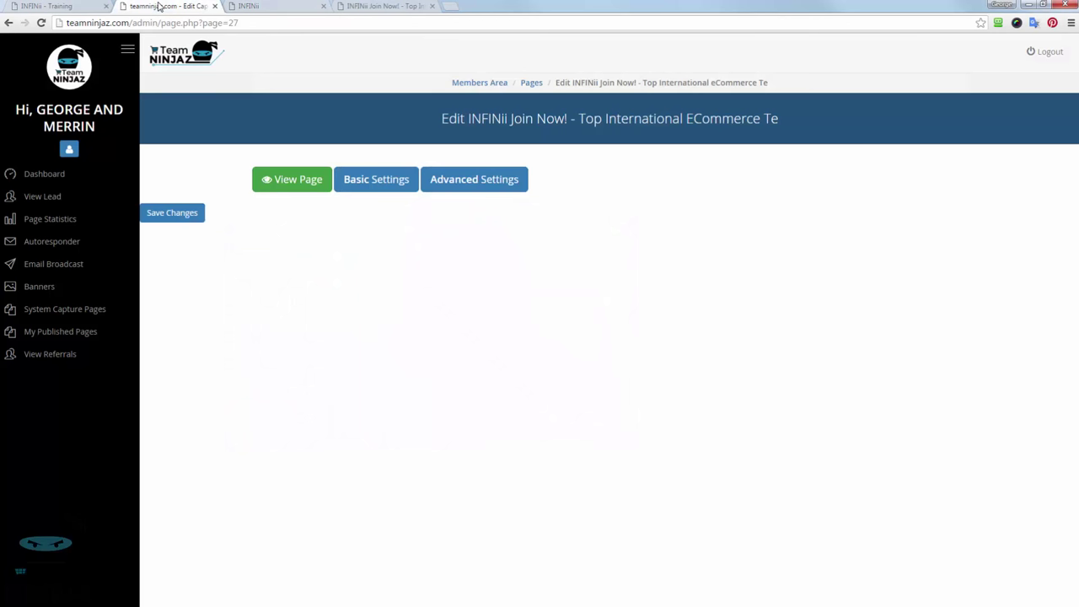
click(38, 7)
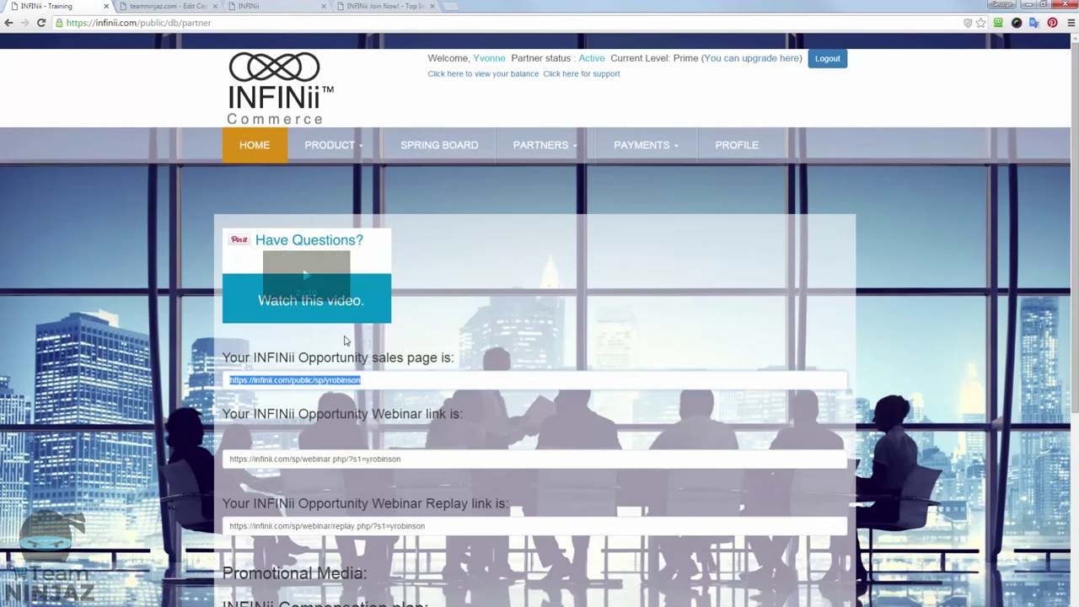